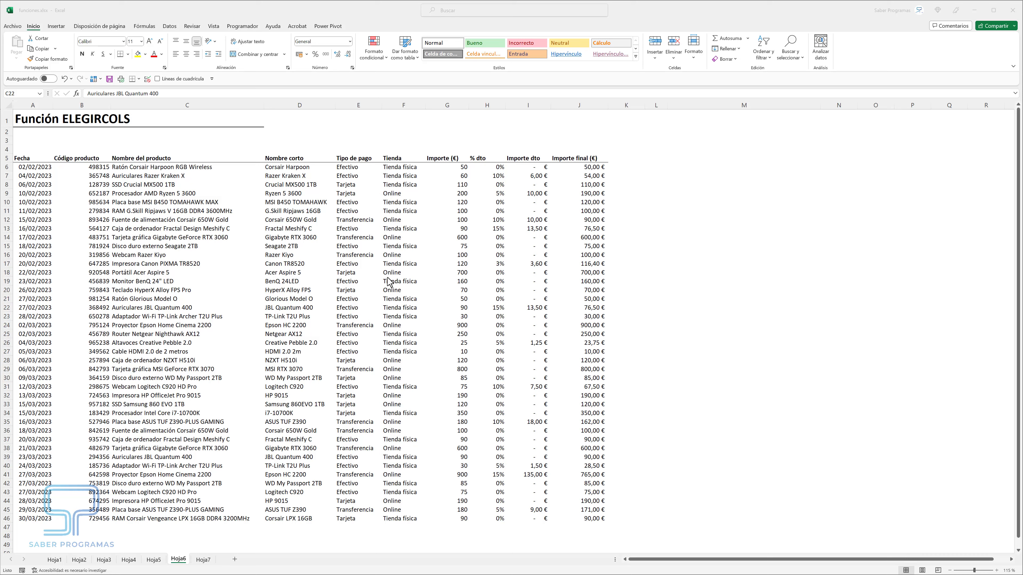
- Enter =ELEGIRCOLS(A5:J46;1;3;10) in L5 to spill Fecha, Nombre del producto and Importe final
click(659, 158)
text(=)
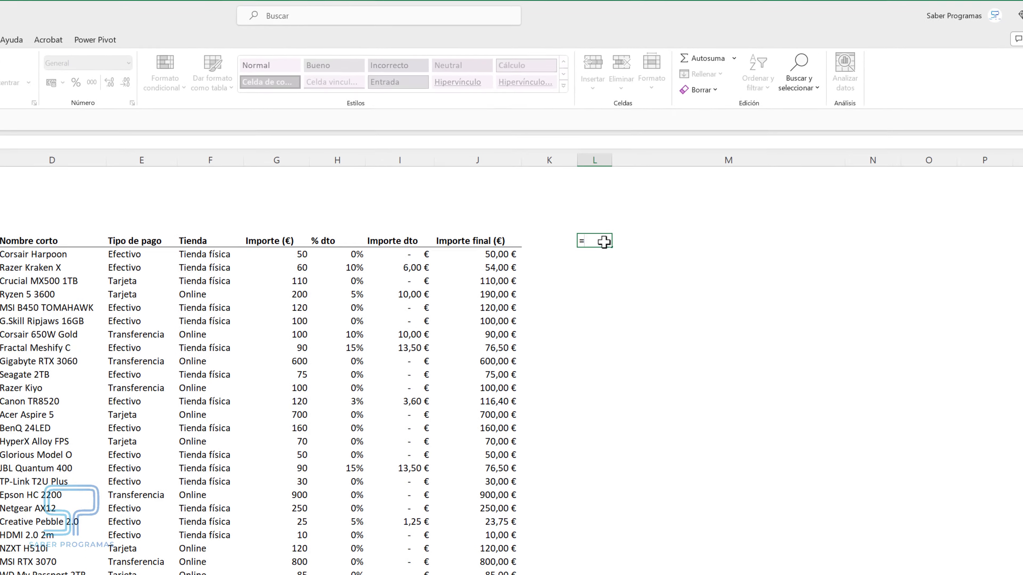
text(ele)
click(608, 290)
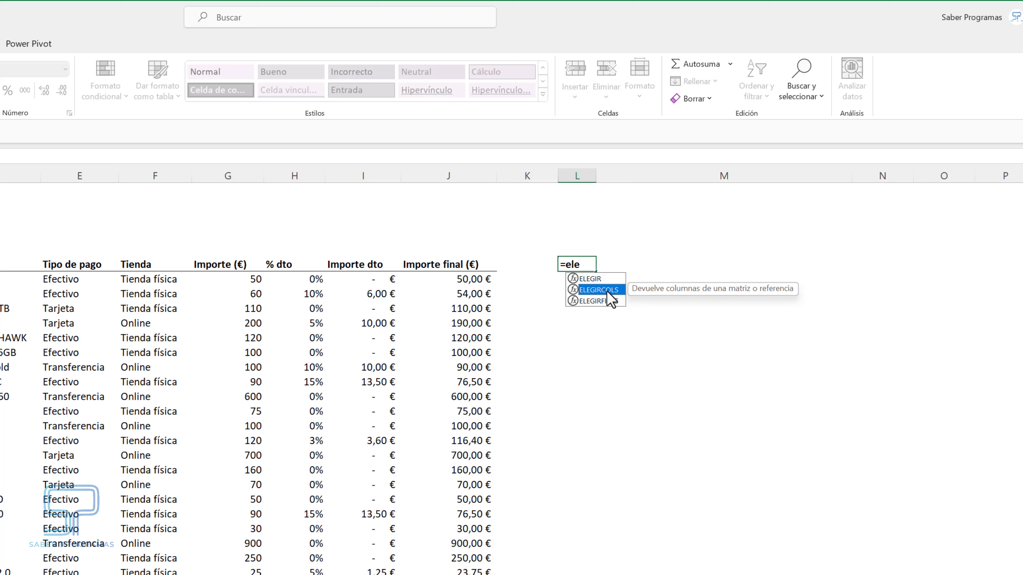
double_click(606, 290)
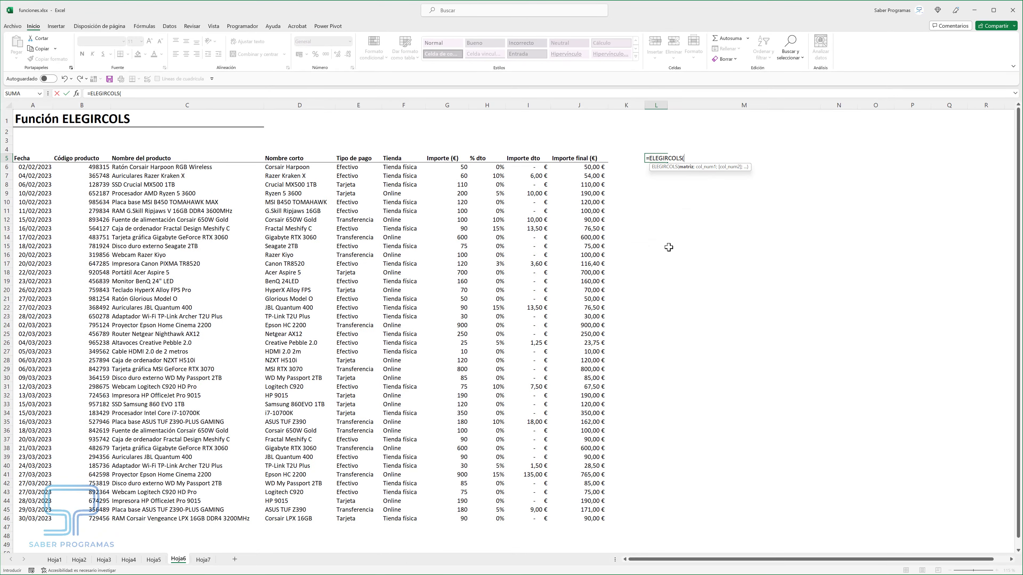
drag(27, 158, 577, 518)
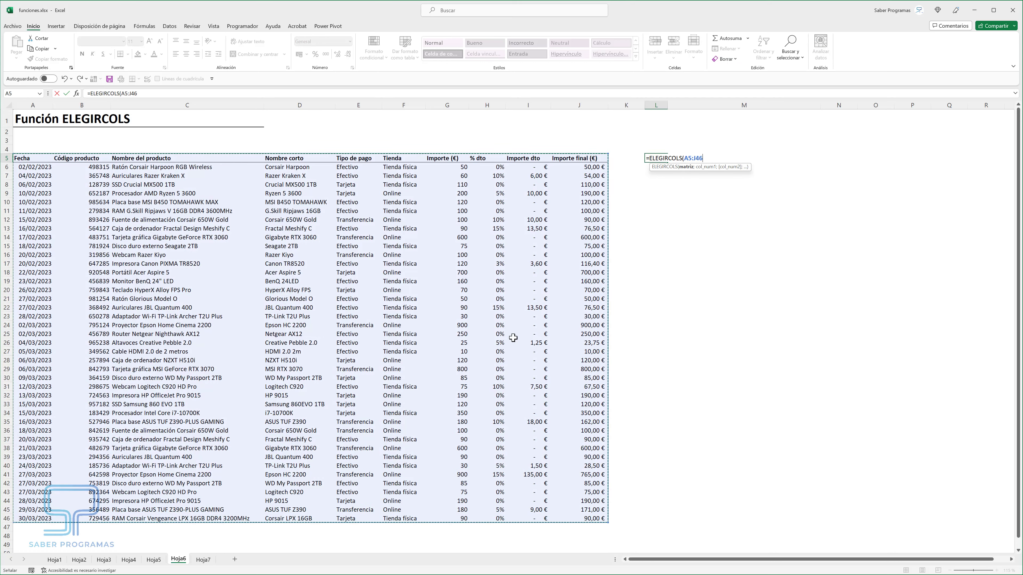
text(;)
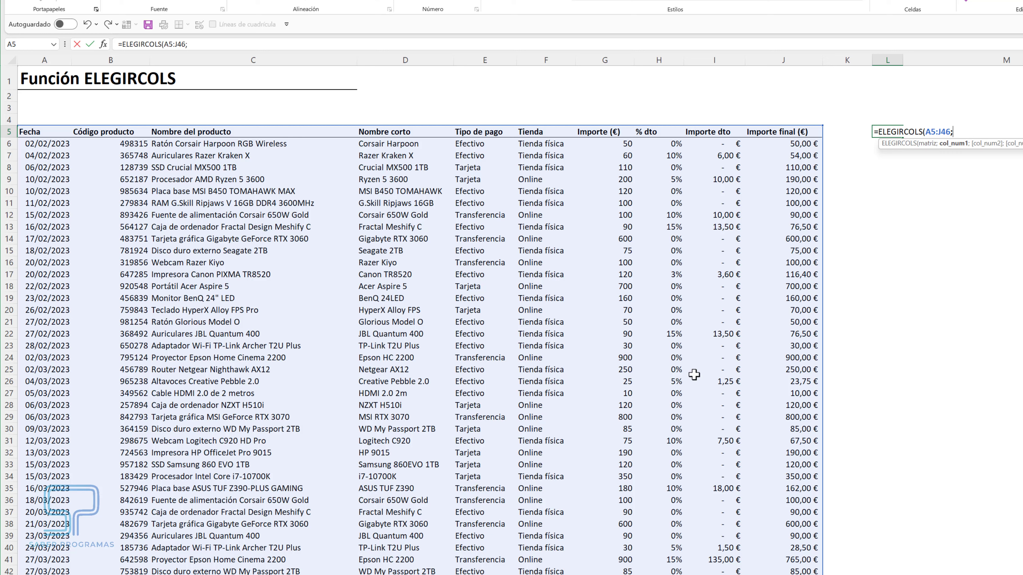
text(1)
text(;)
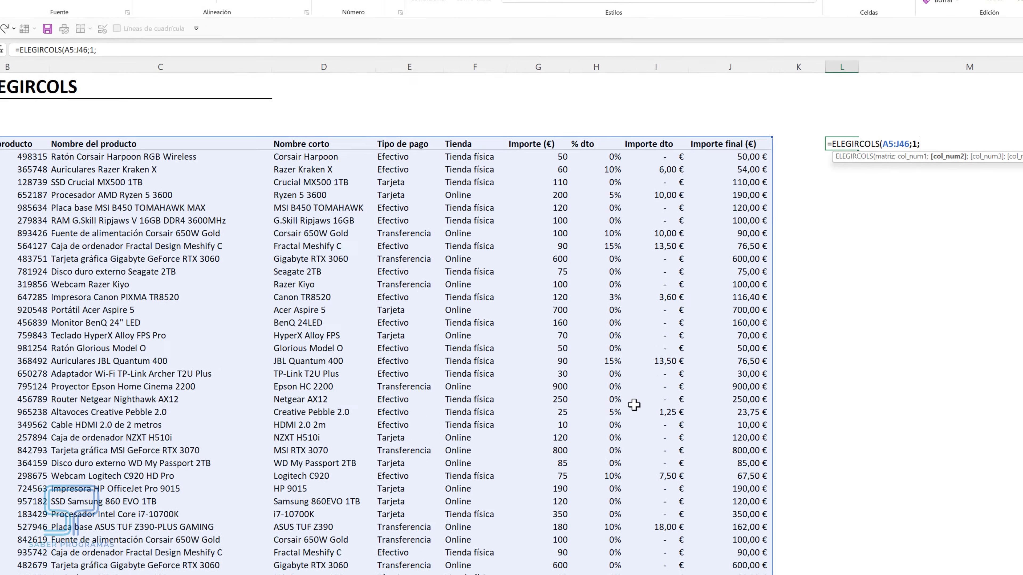
text(3)
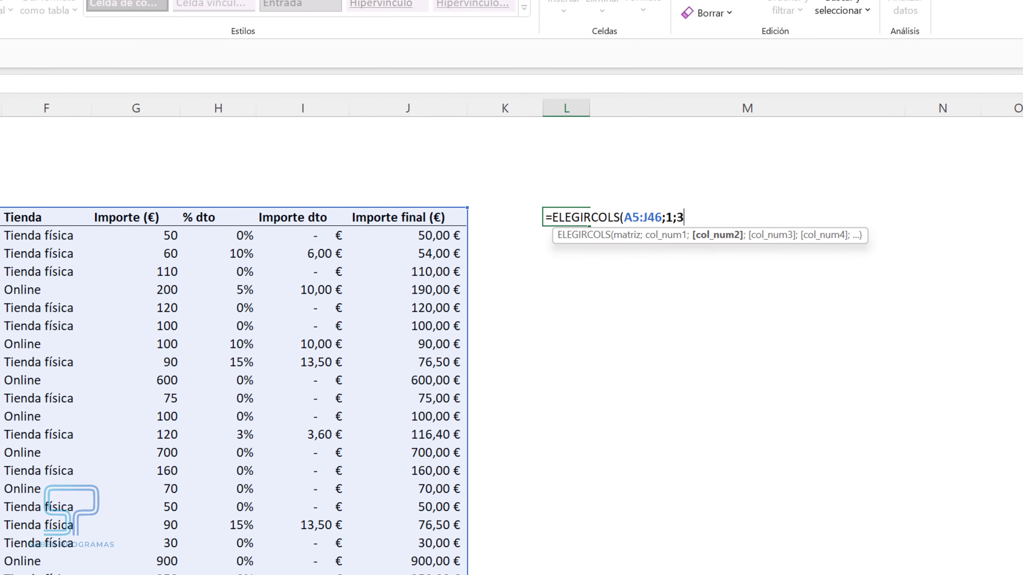
text(;)
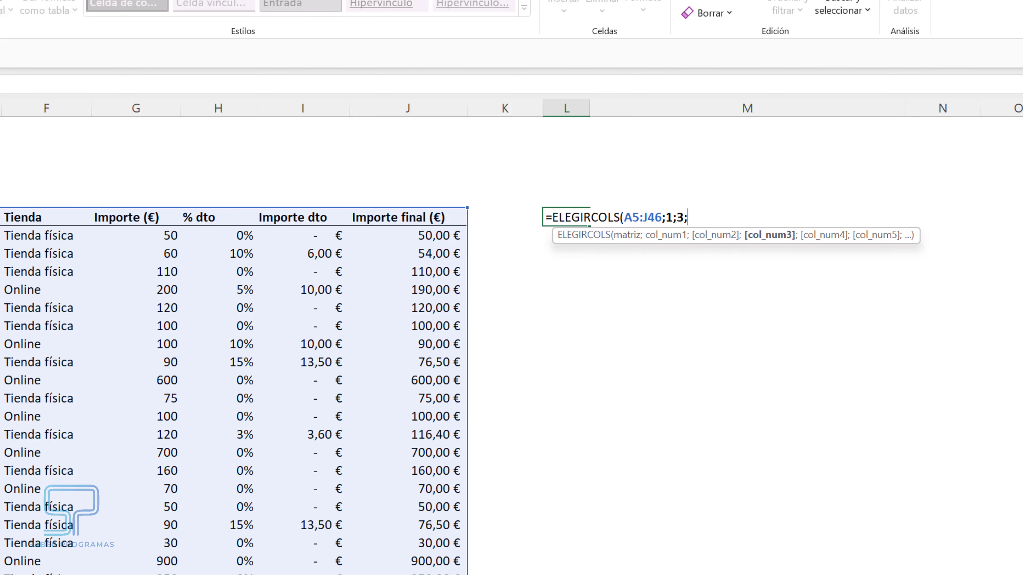
text(10)
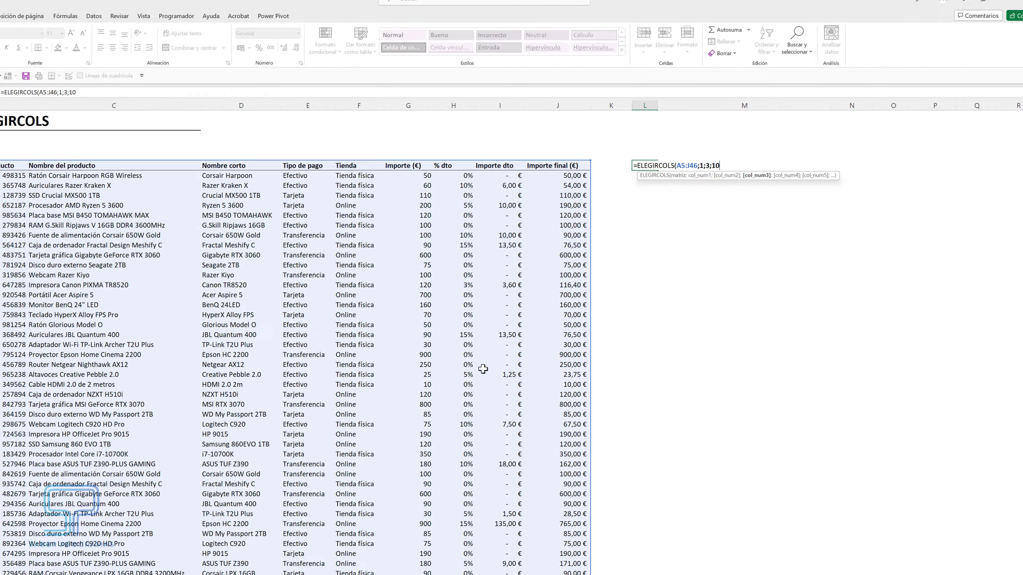
text())
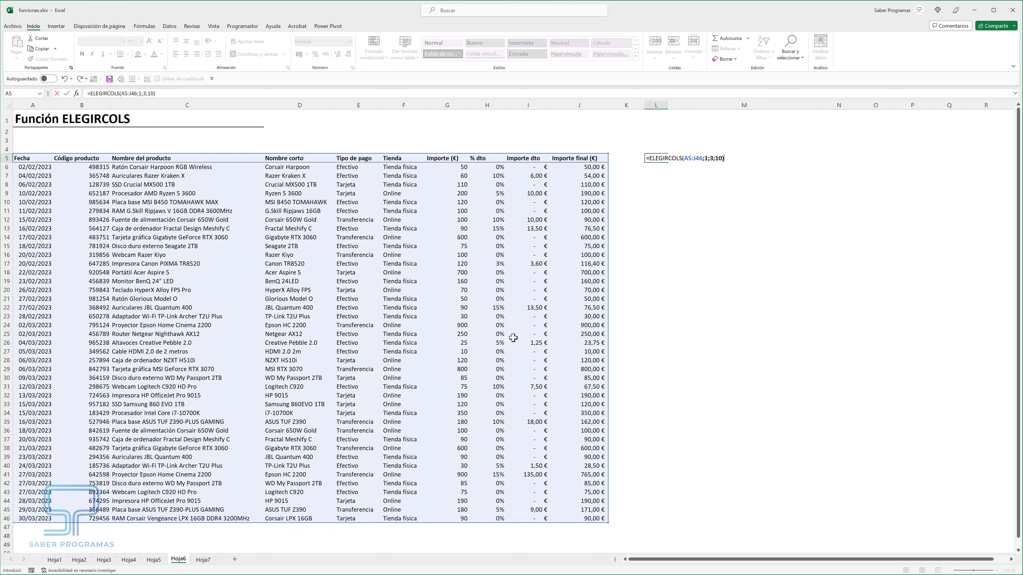
key(Return)
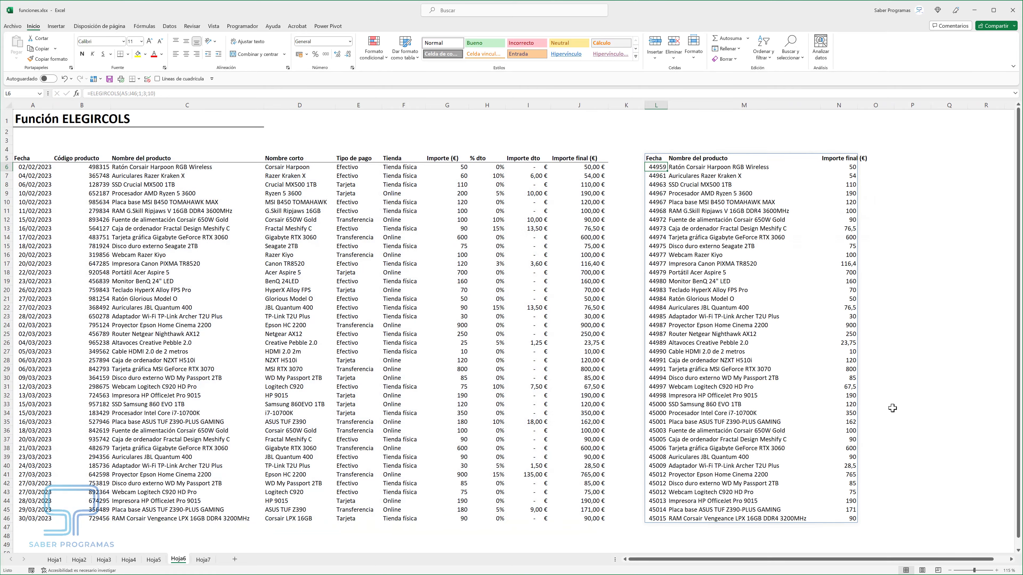
- Reorder the L5 formula's columns to 10;3;1: Importe final, Nombre del producto, Fecha
click(655, 158)
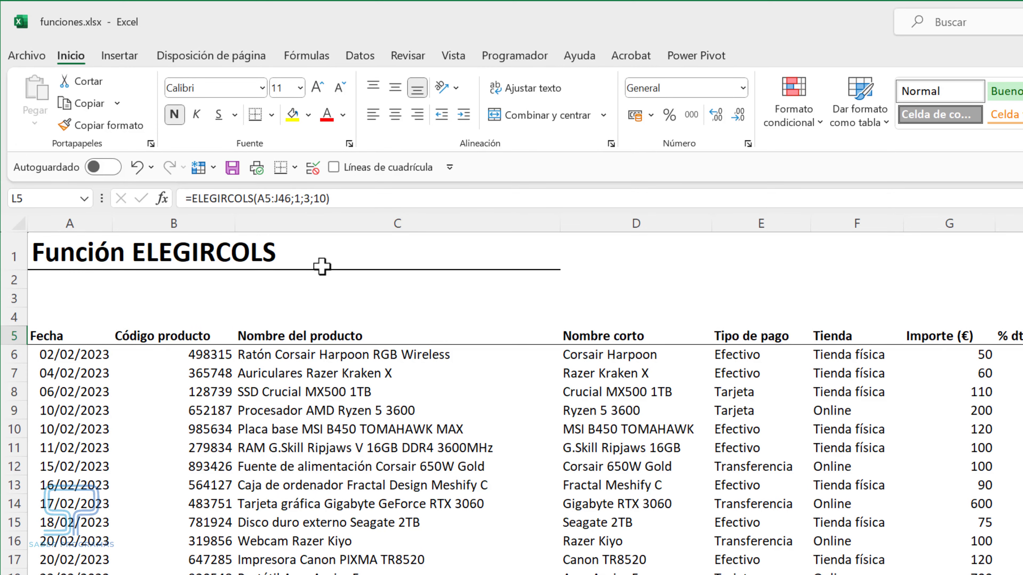
click(301, 198)
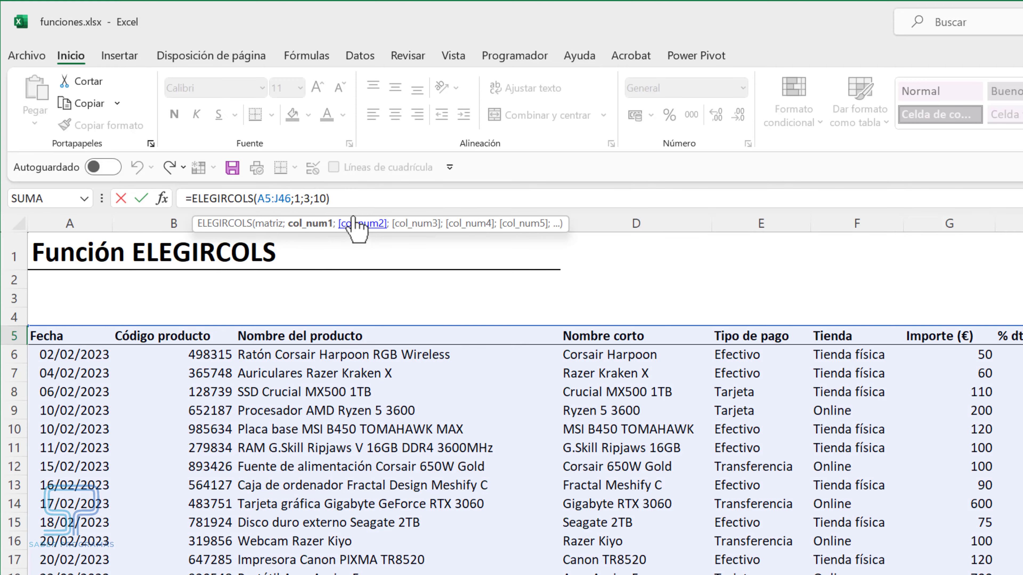
text(0)
click(331, 198)
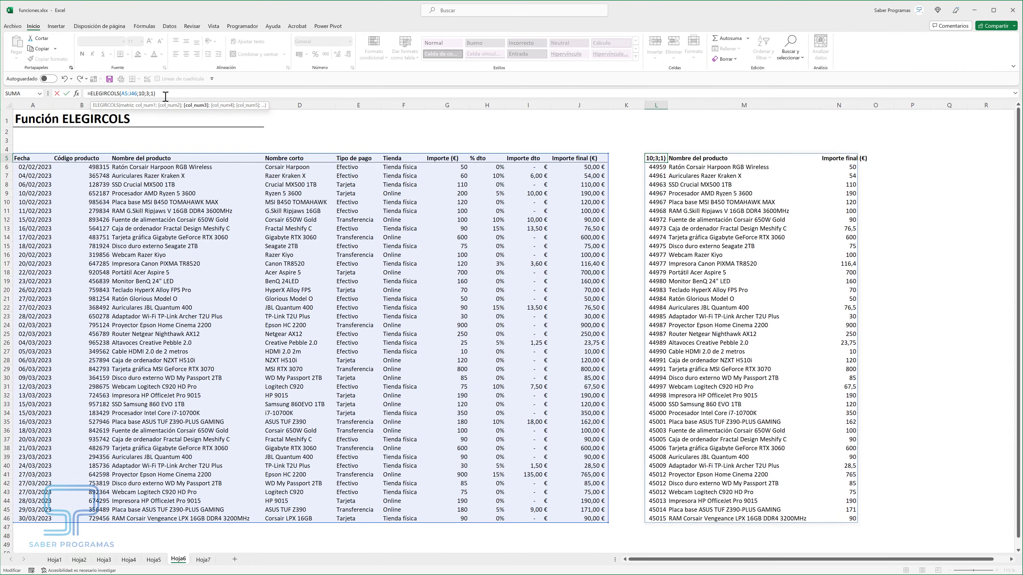
key(BackSpace)
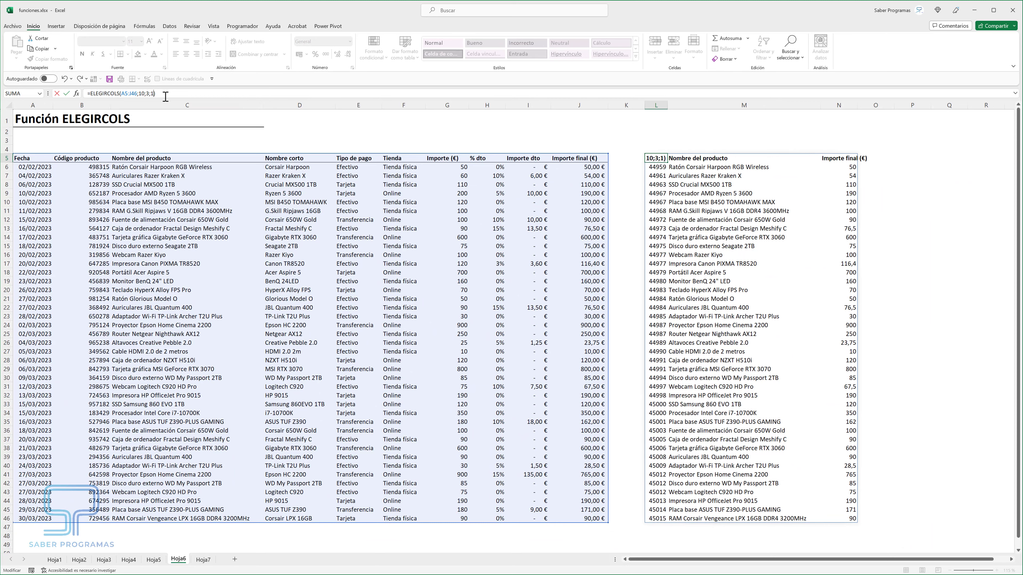
key(Return)
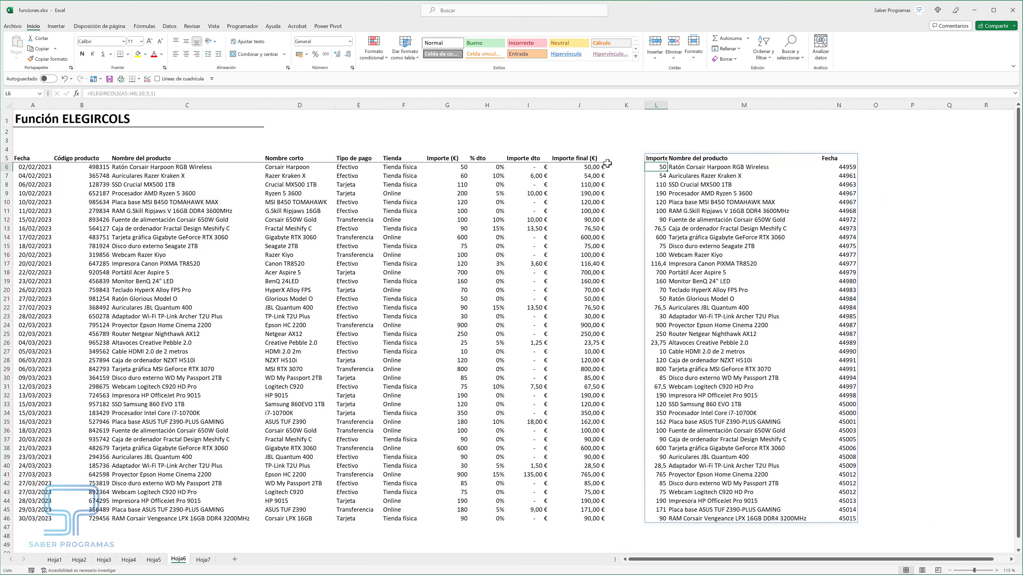
- Append column 5 (Tipo de pago) to the ELEGIRCOLS formula in L5
click(661, 158)
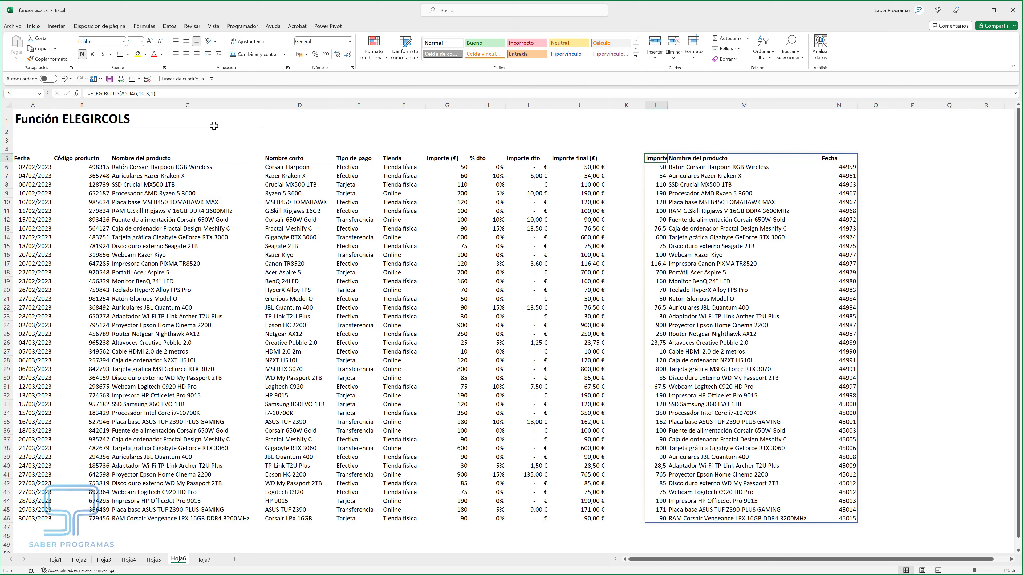
click(157, 94)
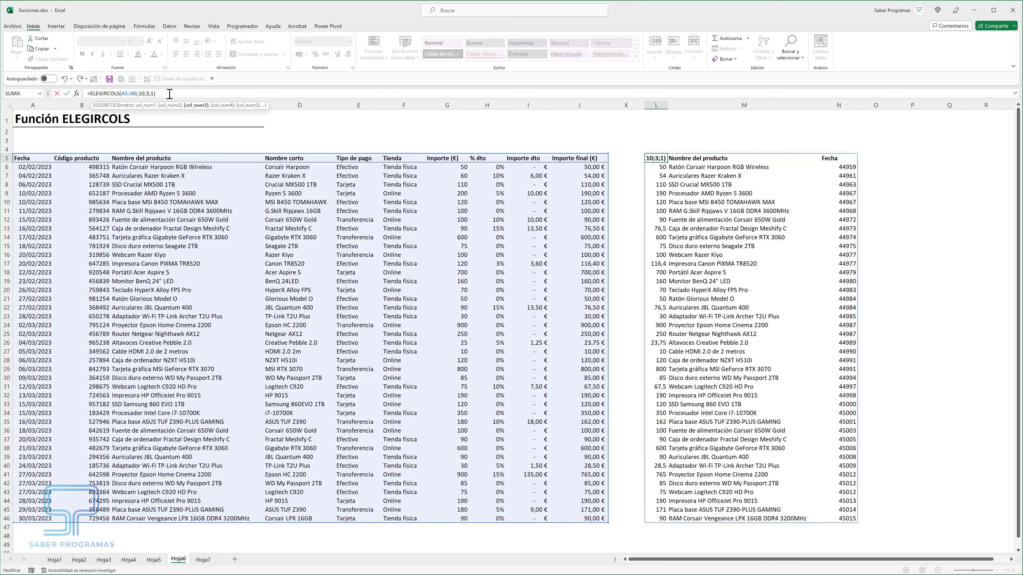
text(;5)
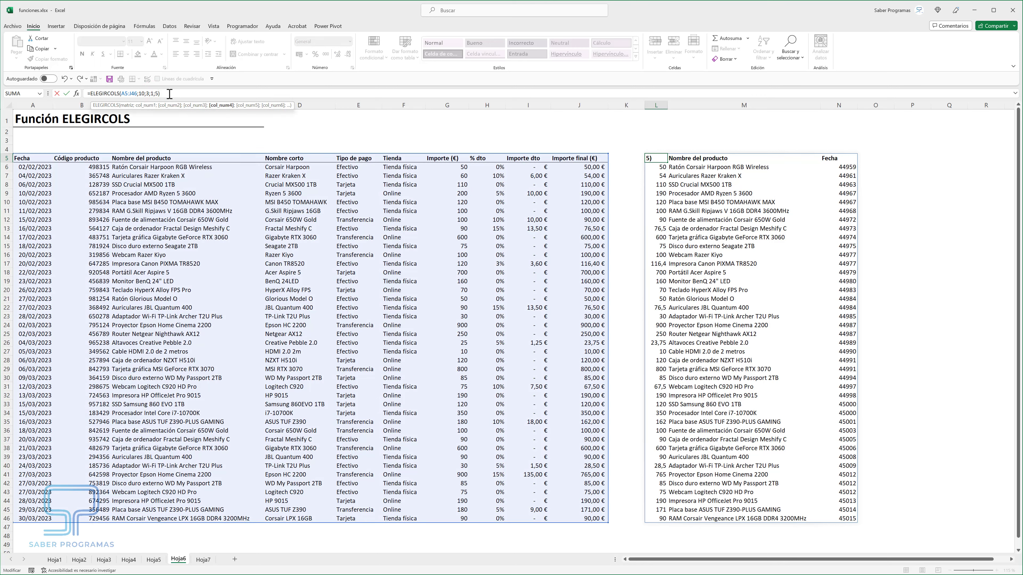
key(Return)
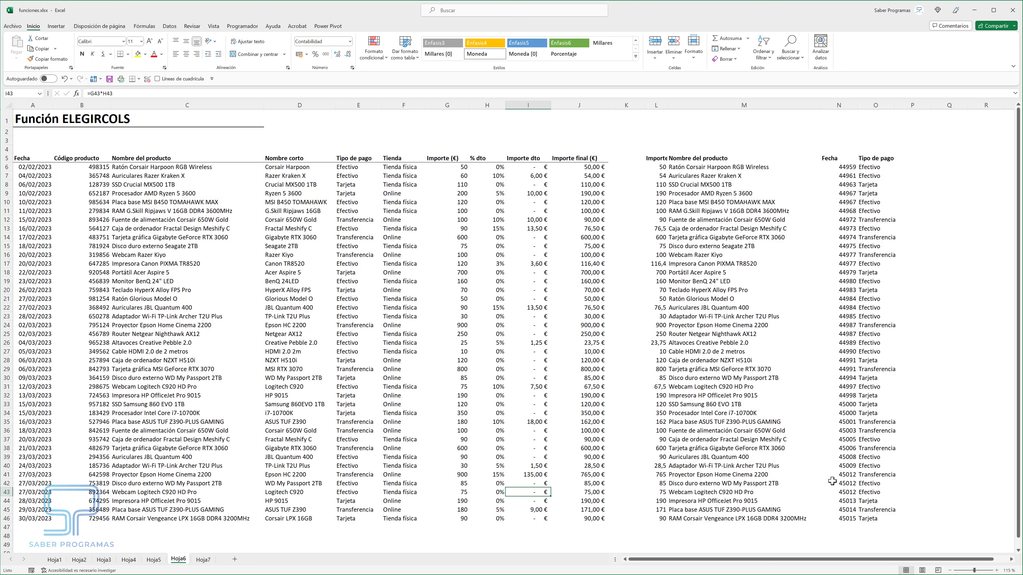
- Delete the ELEGIRCOLS formula in L5 together with its spilled results
click(653, 159)
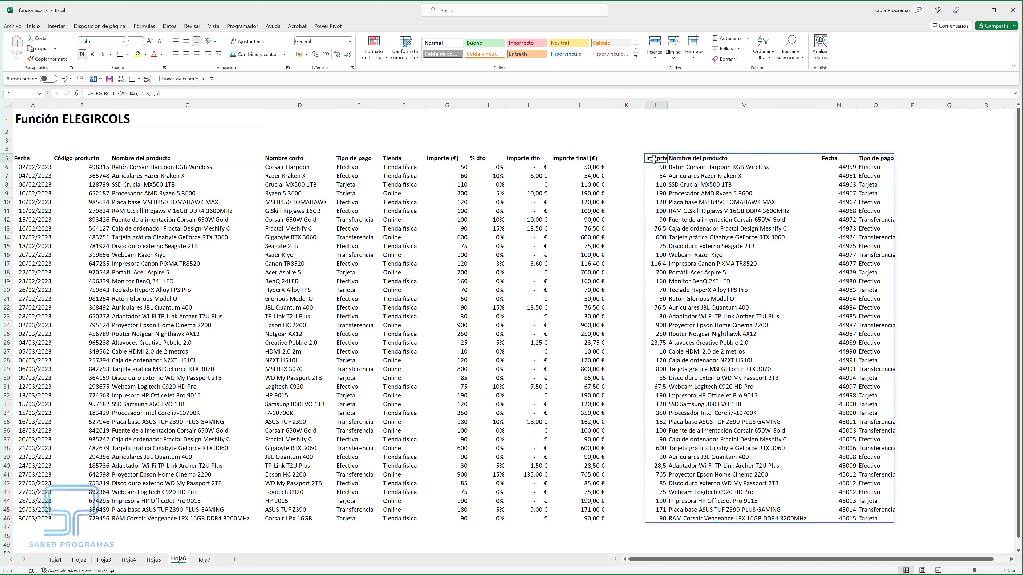
key(Delete)
click(743, 272)
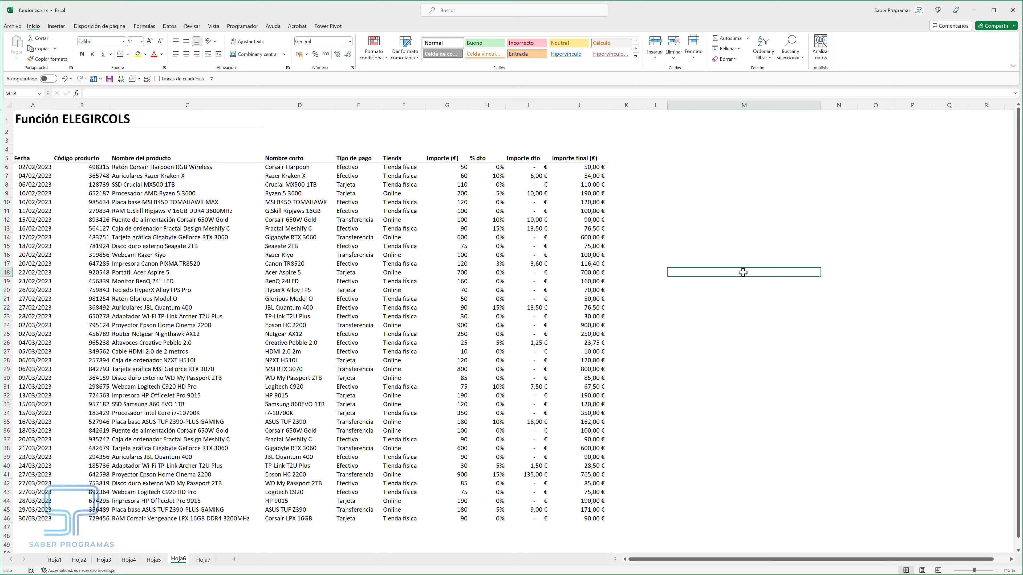
- Re-enter an ELEGIRCOLS formula over A5:J46 beside the table; it returns a spill error
text(0)
click(317, 82)
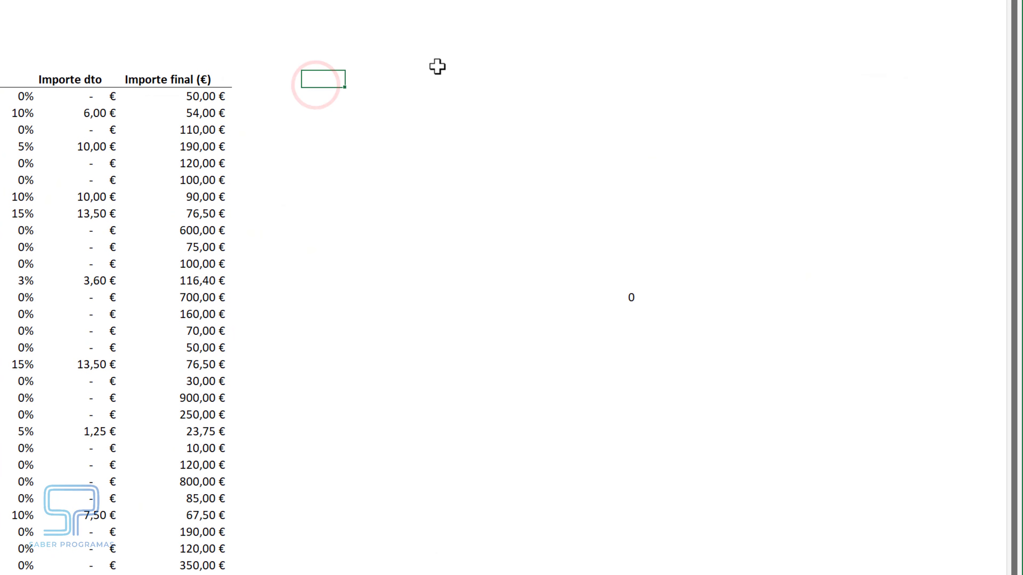
text(=ele)
double_click(361, 111)
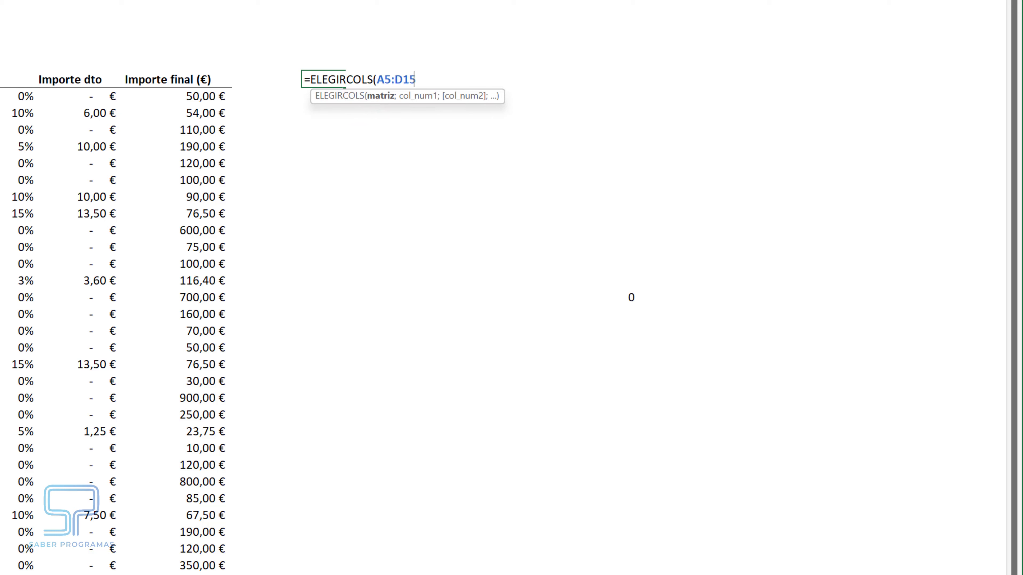
drag(2, 566, 225, 566)
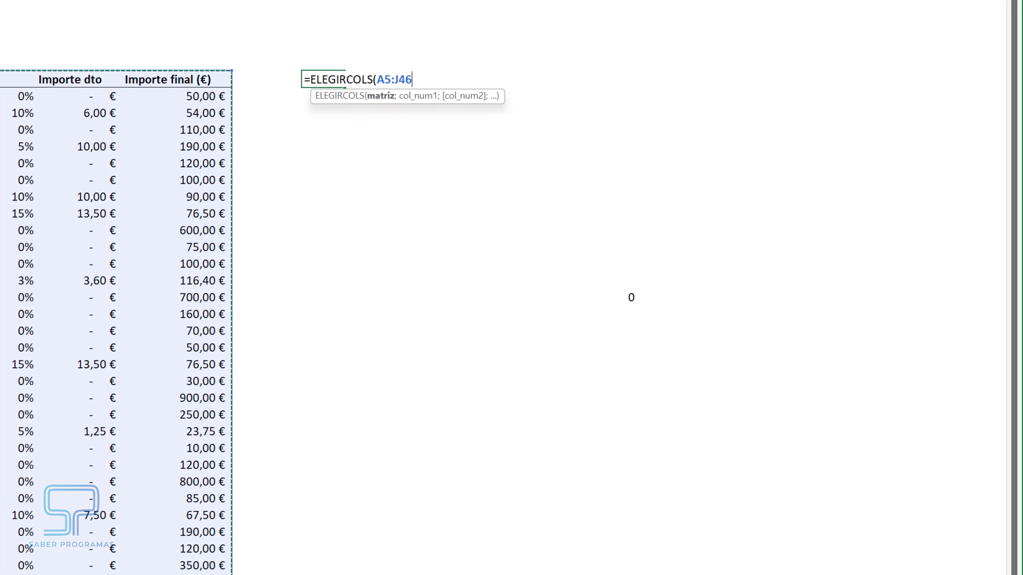
text(;1;)
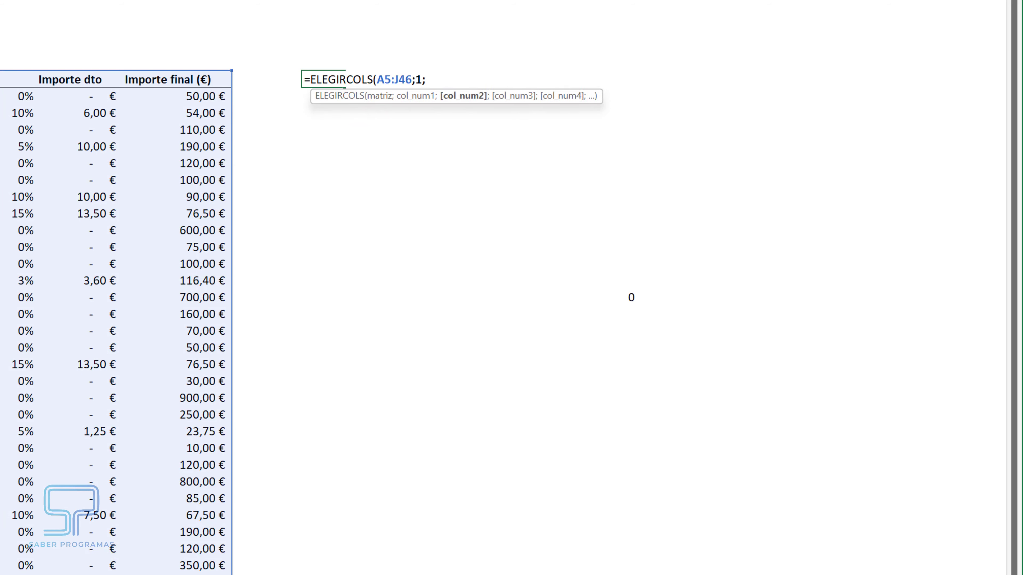
text(3;)
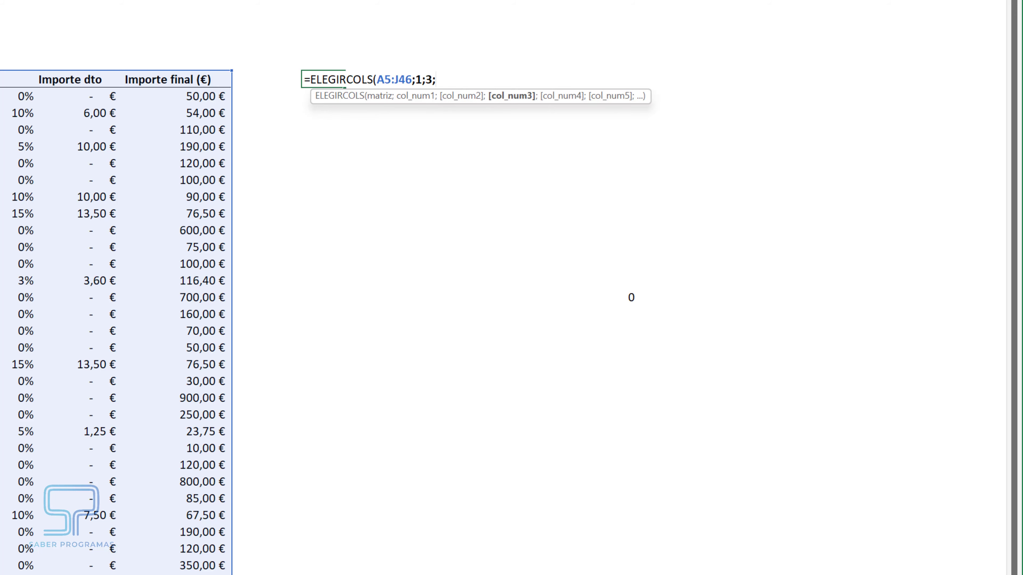
text(1)
key(Return)
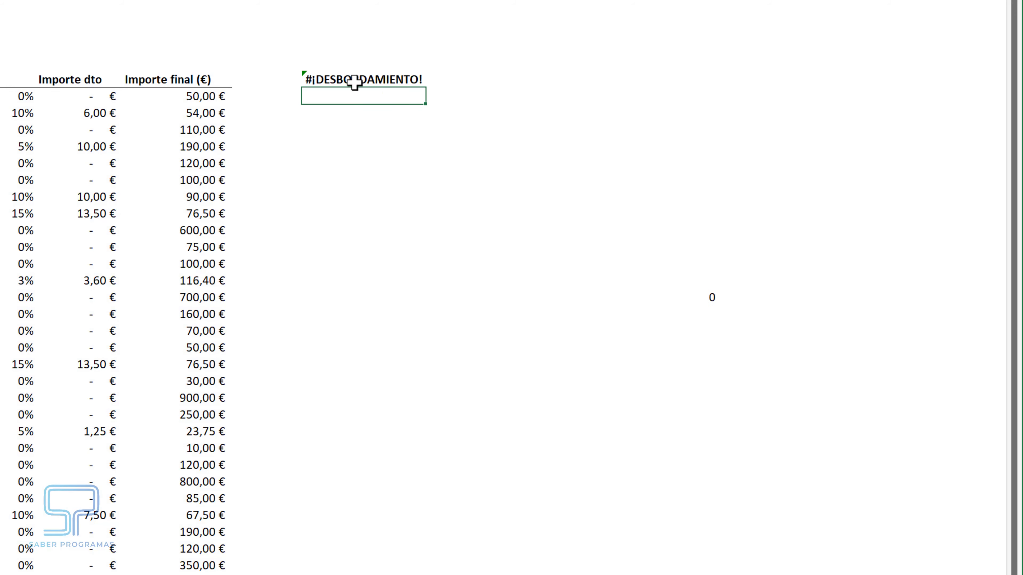
- Clear the stray 0 blocking the spill so the extracted columns appear
click(355, 80)
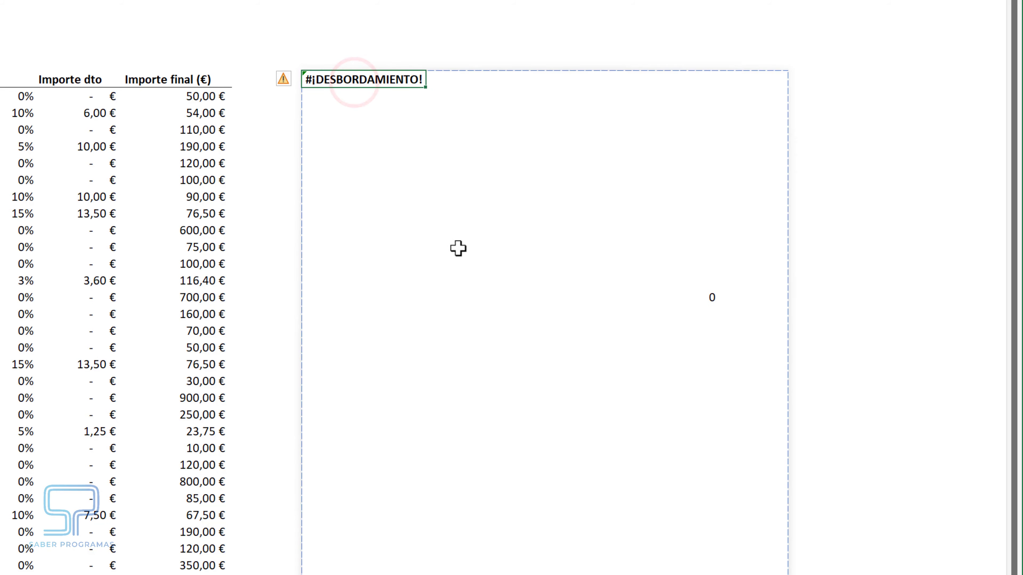
click(712, 298)
key(Delete)
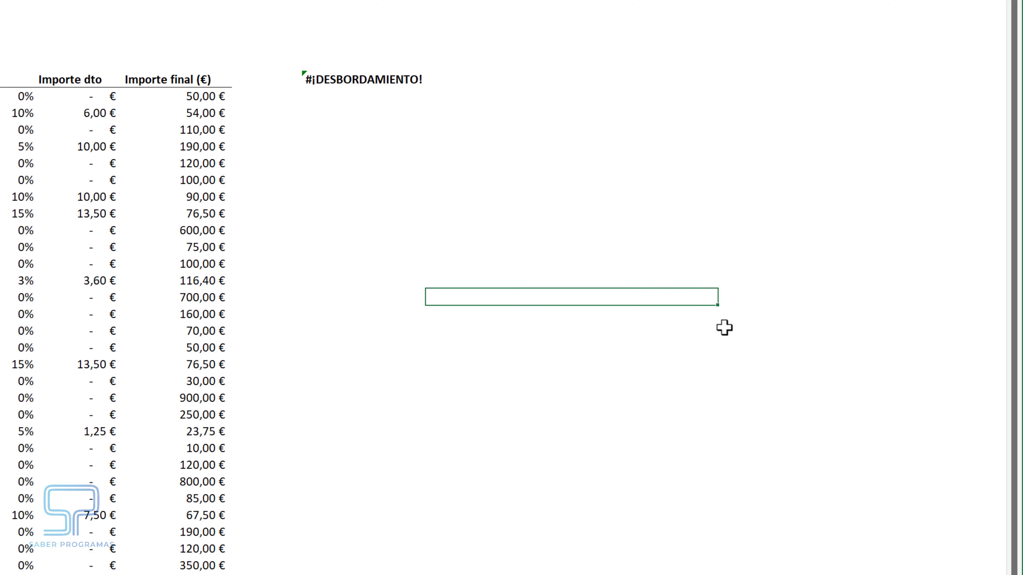
click(932, 393)
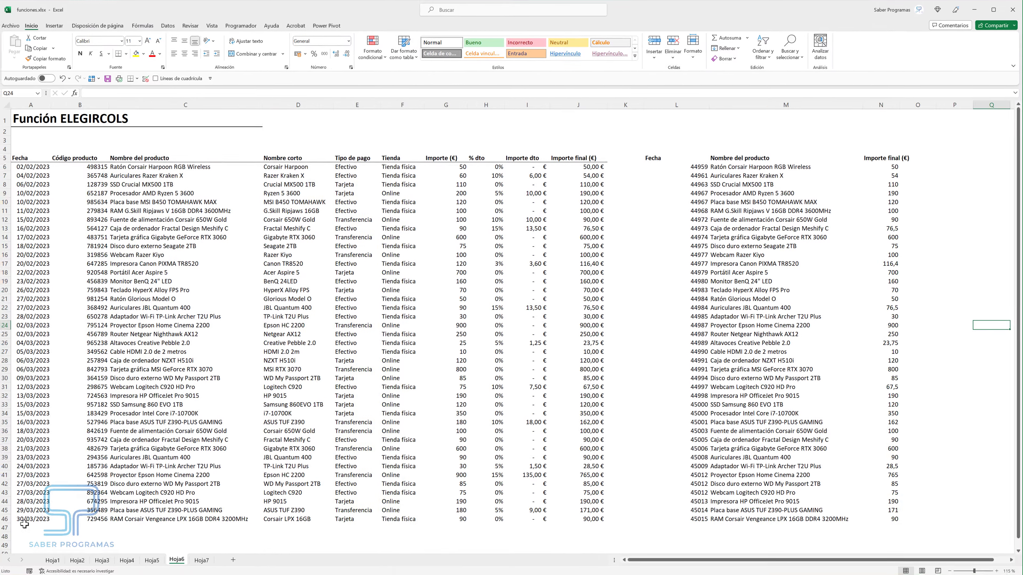
- Test-copy the last sale into row 47, then select a cell inside the sales data
drag(25, 522, 608, 531)
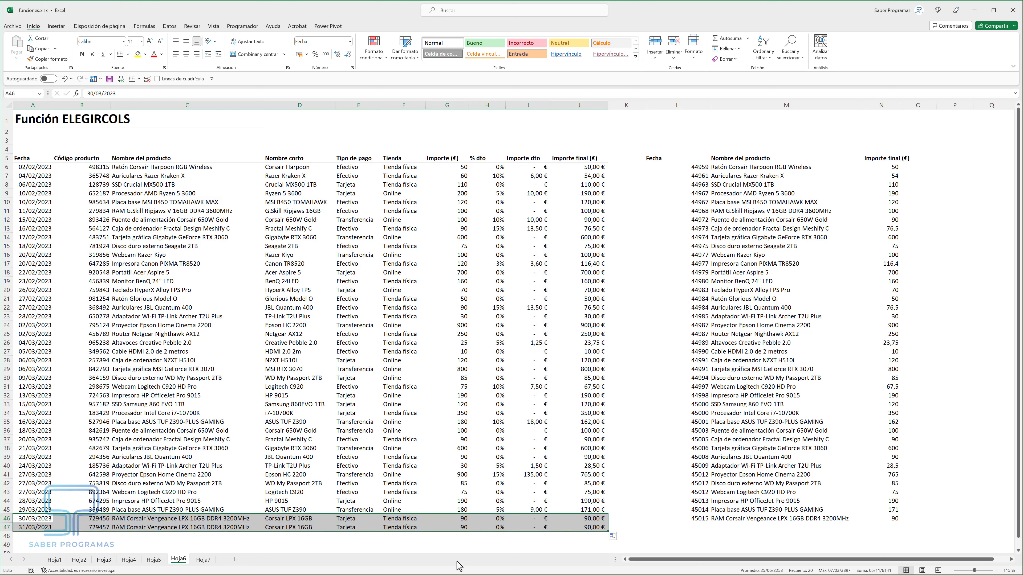
click(618, 485)
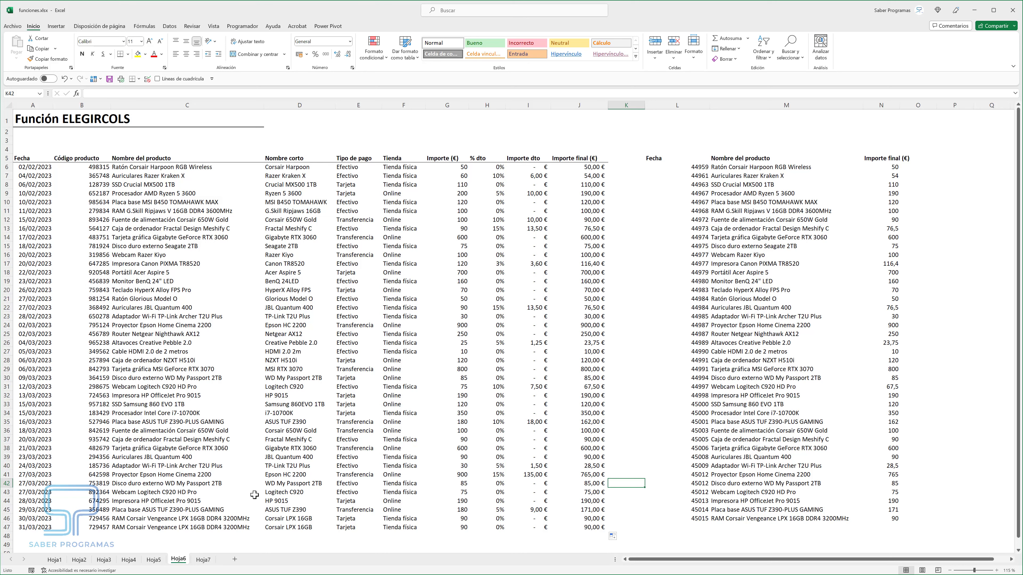
click(238, 298)
- Convert the sales range A5:J46 into table Tabla1
key(ctrl+t)
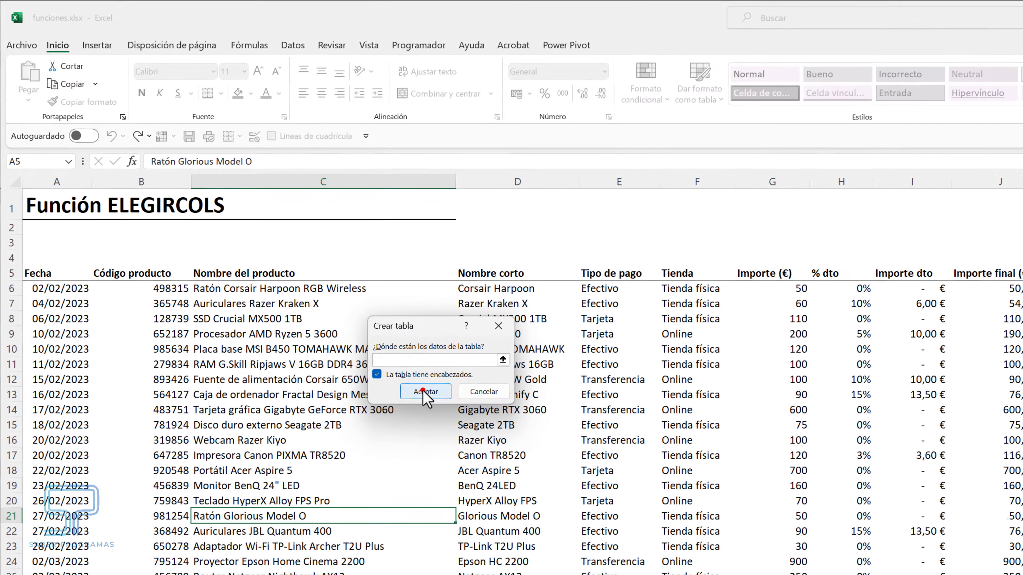
click(297, 272)
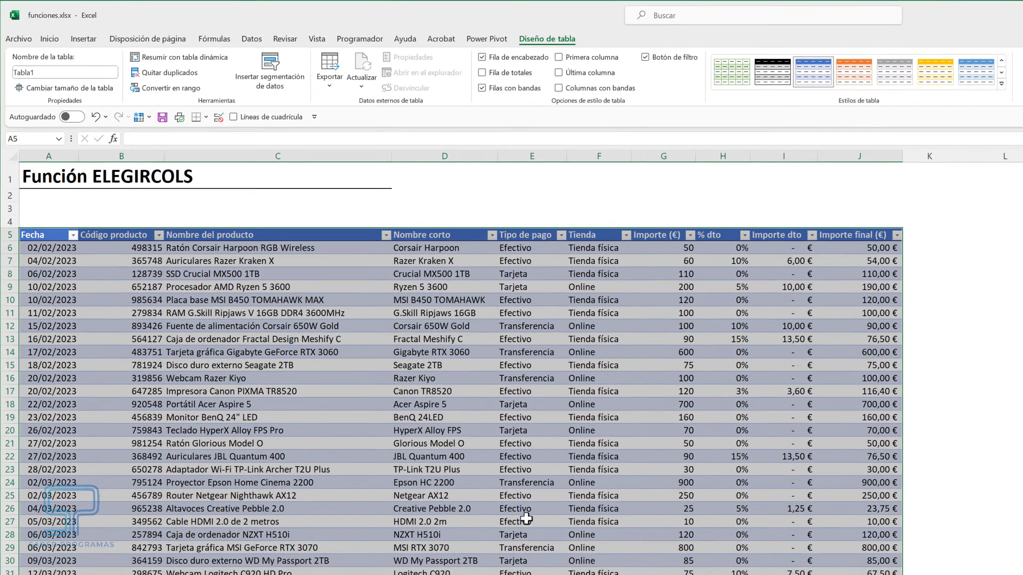
click(404, 407)
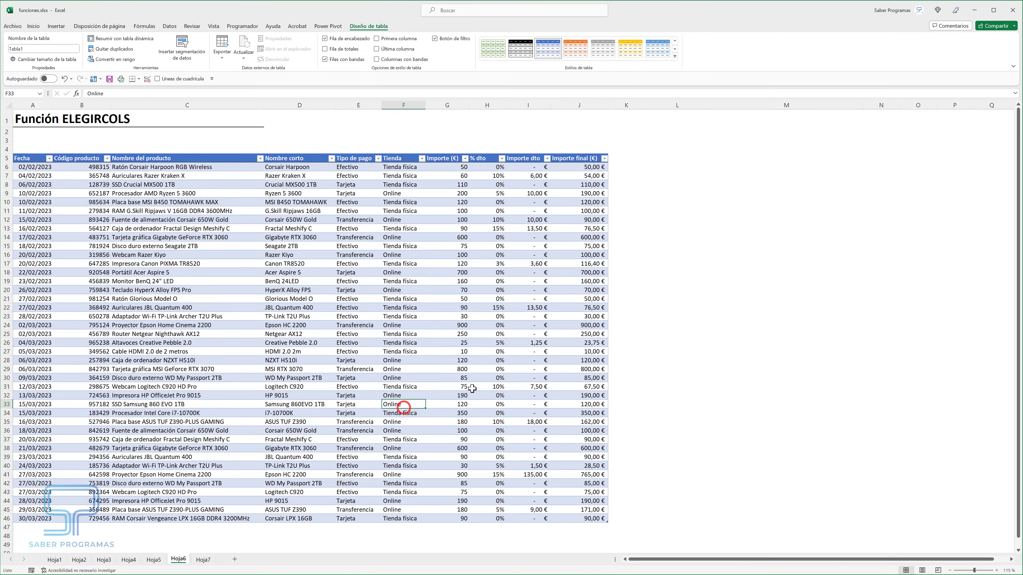
- Enter =ELEGIRCOLS(Tabla1[#Todo];1;3;10) in L5, then add row 47 to confirm it spills automatically
click(662, 159)
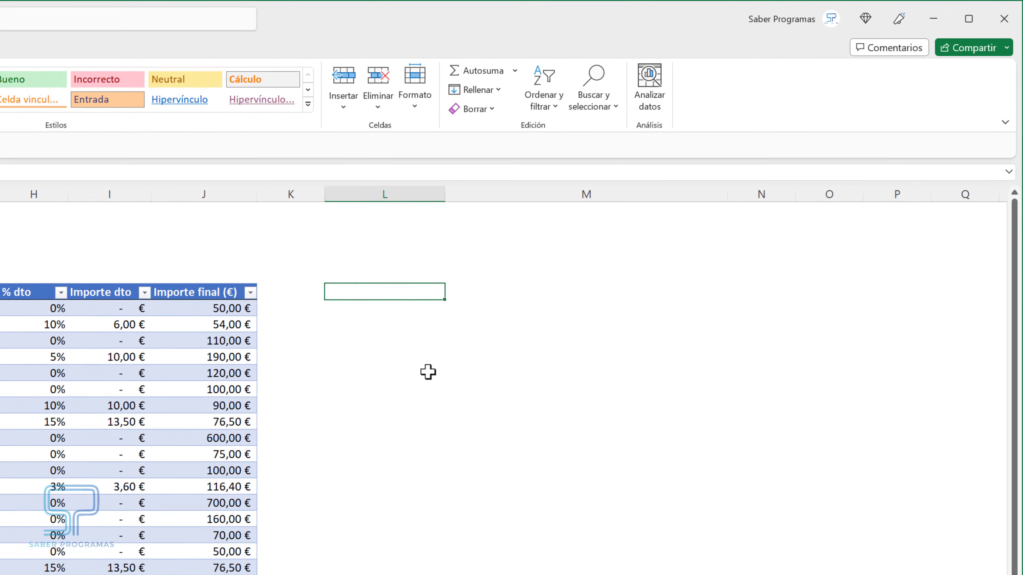
text(=)
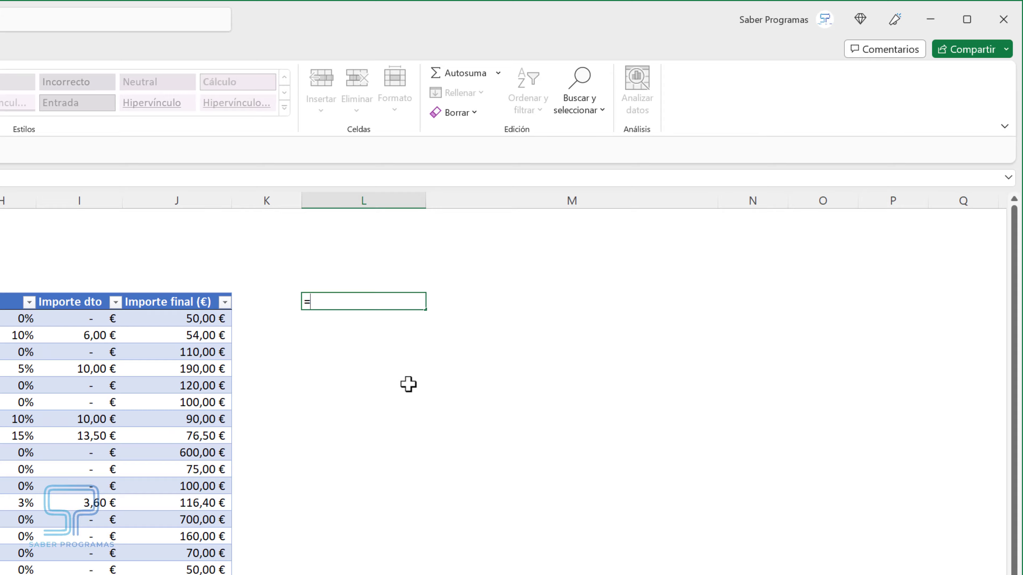
text(ele)
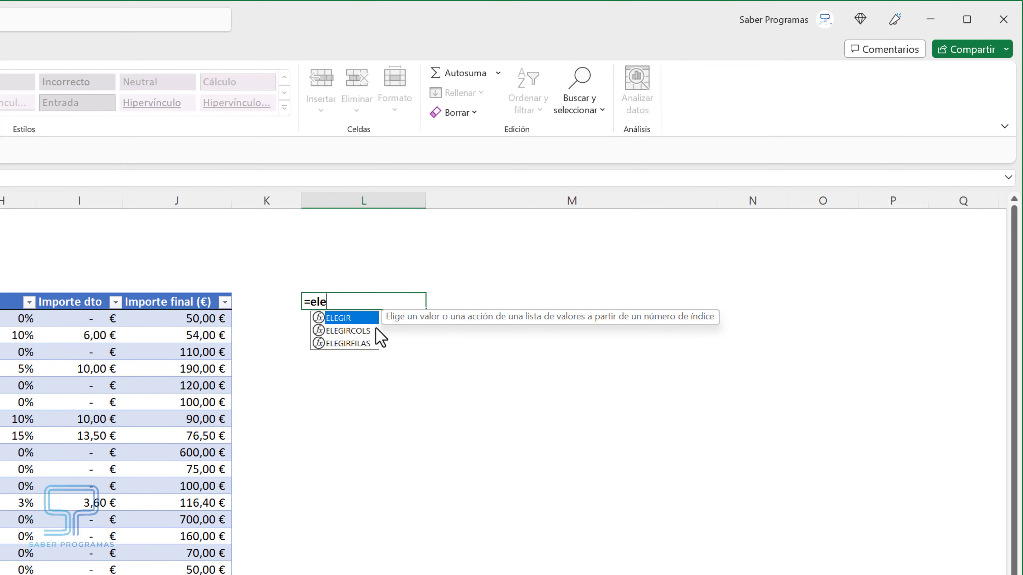
double_click(361, 330)
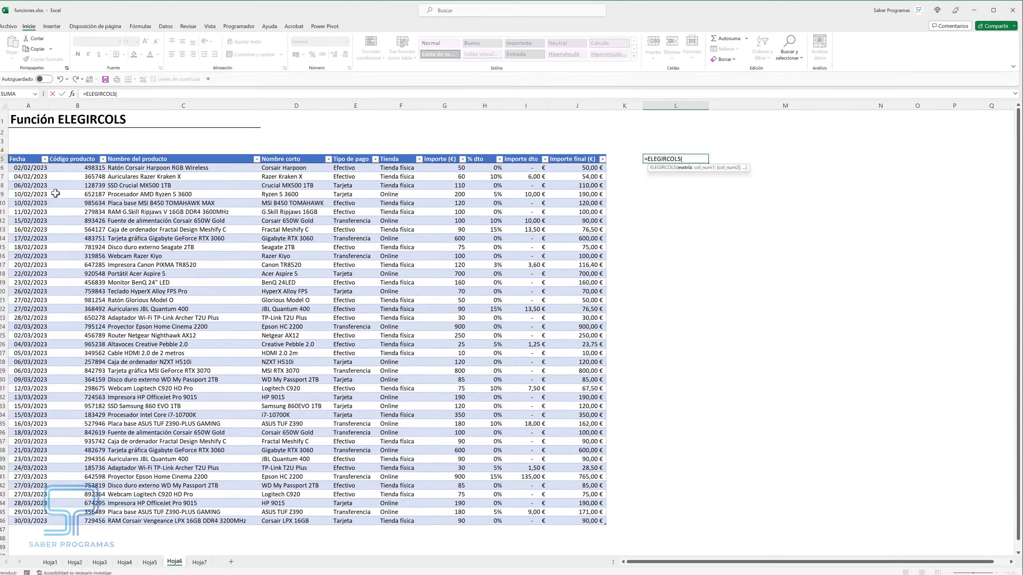
click(28, 158)
drag(36, 163, 576, 519)
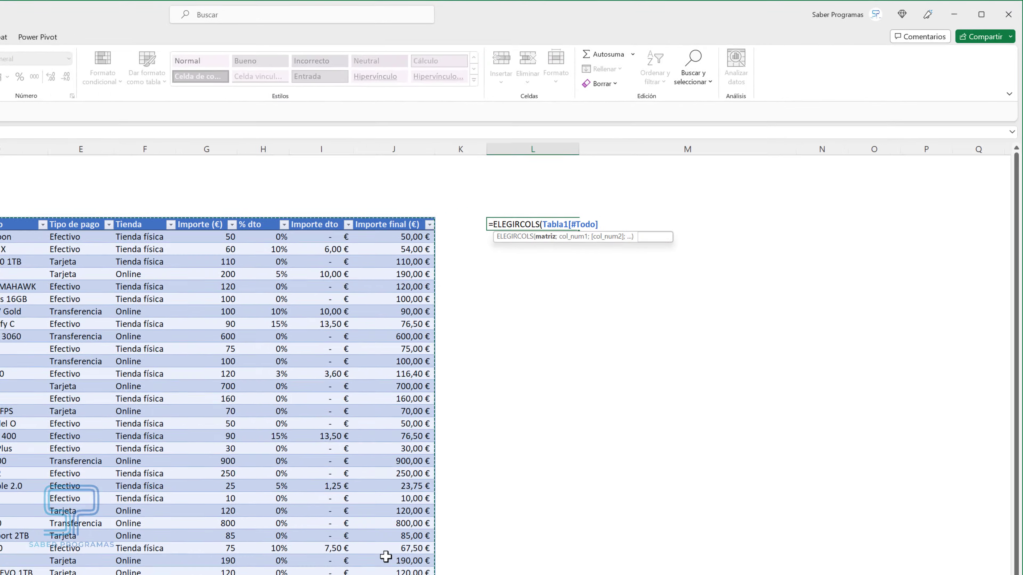
text(;1)
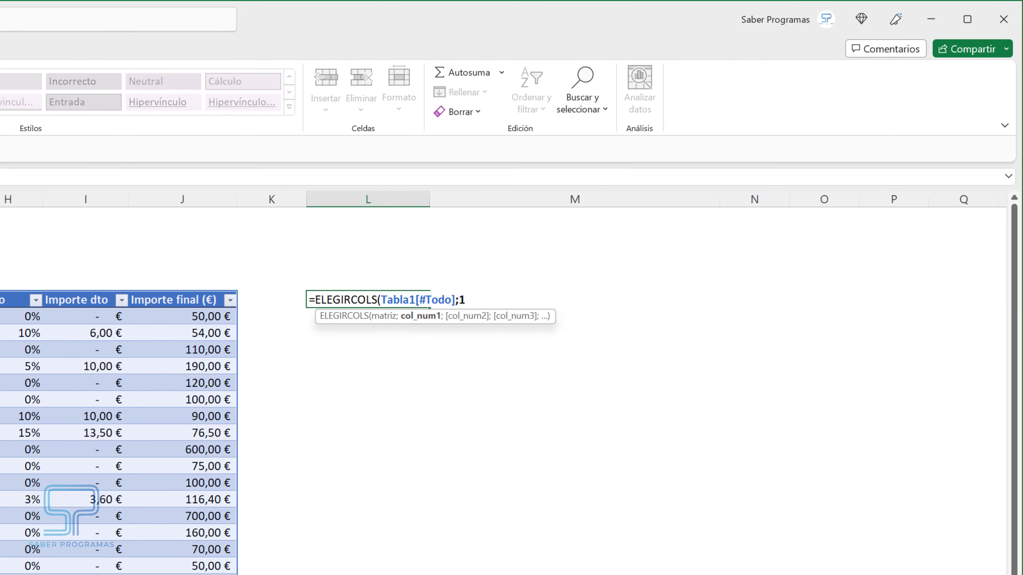
text(;3)
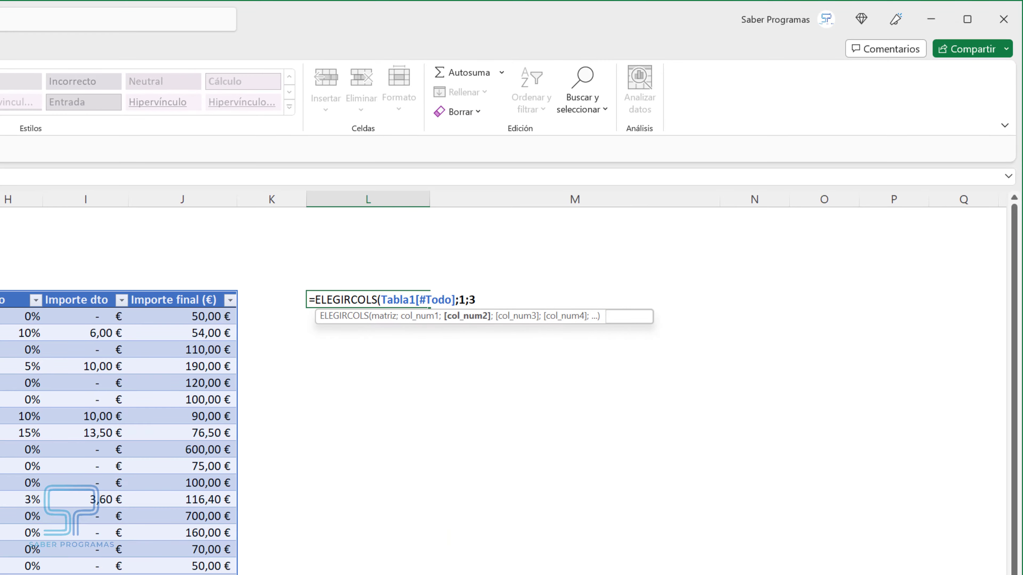
text(;10))
key(Return)
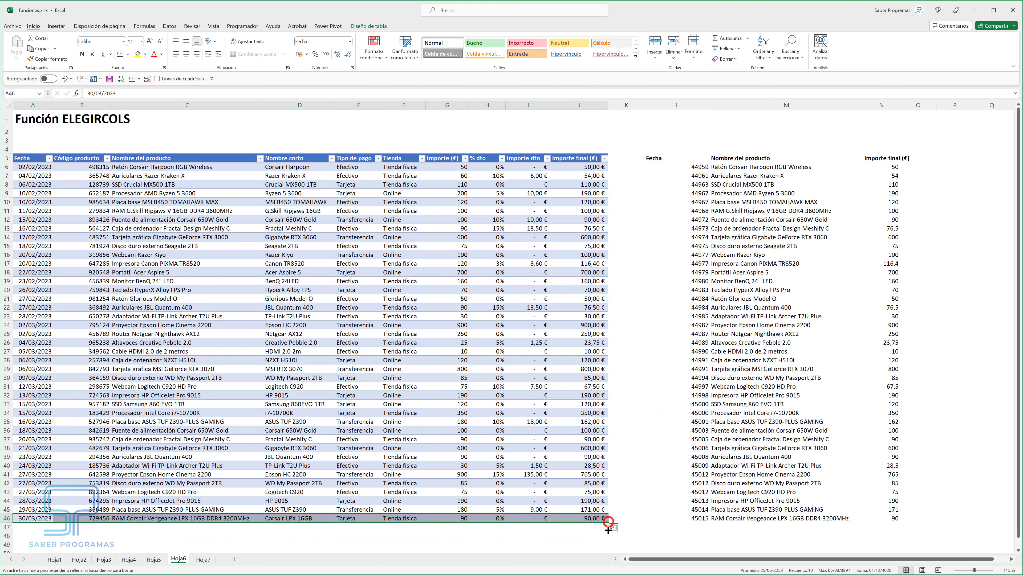
drag(607, 523, 608, 532)
click(654, 466)
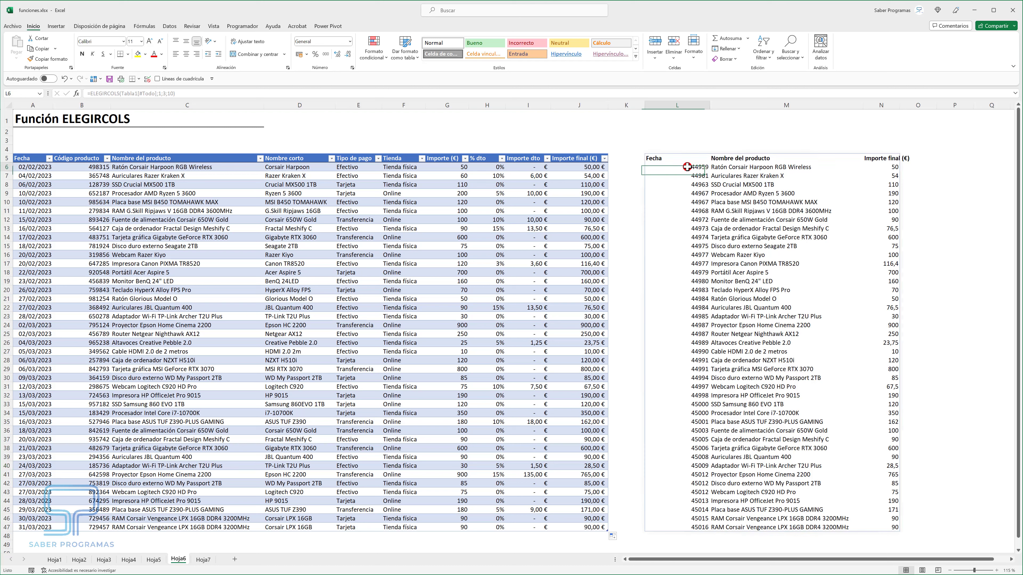
- Format the extracted dates in column L as Fecha corta
mouse_move(669, 167)
mouse_down()
mouse_move(649, 392)
mouse_move(664, 528)
mouse_up()
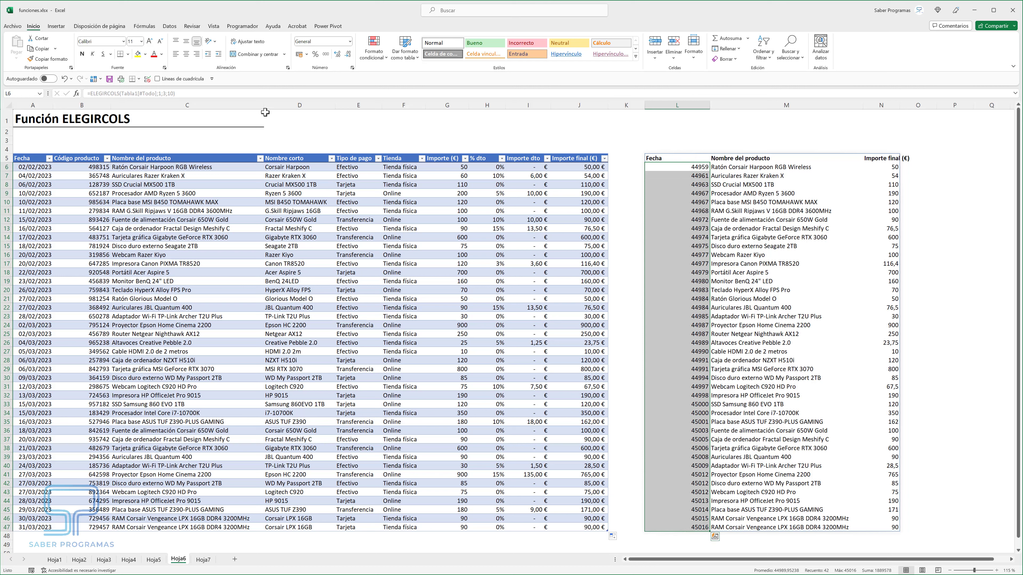
click(349, 41)
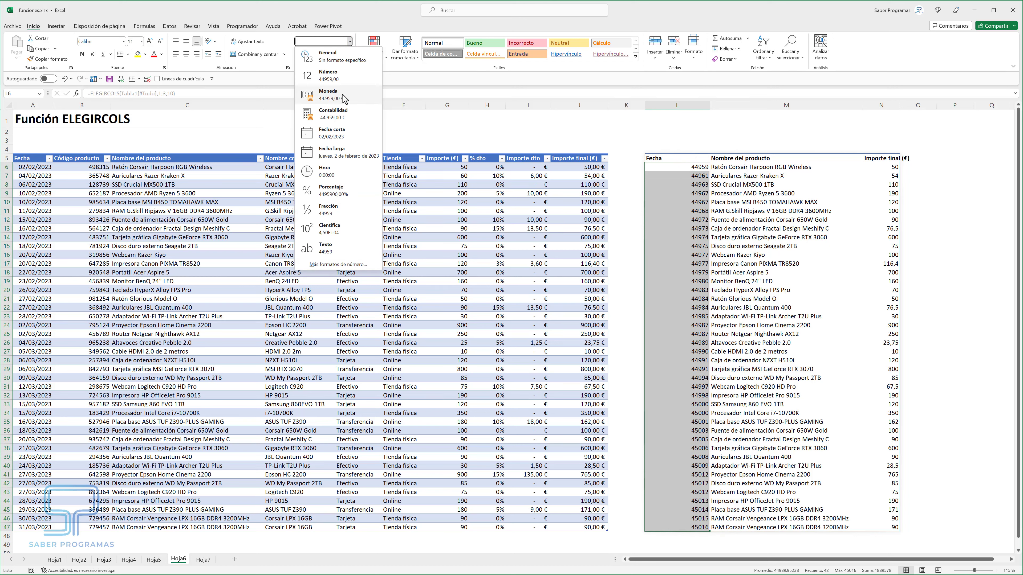
click(338, 134)
click(948, 220)
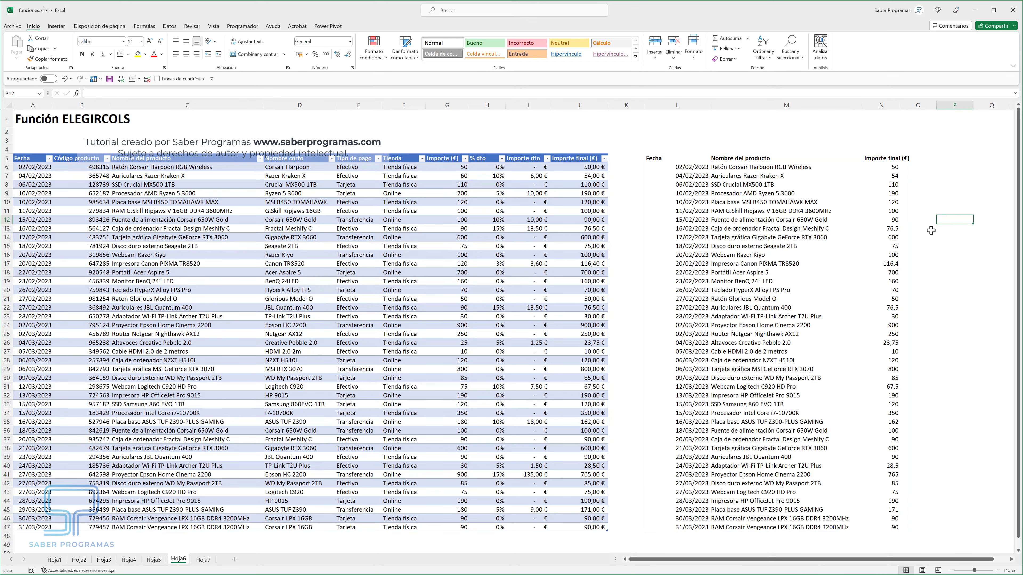
- Format the extracted final amounts in column N as euro Contabilidad
drag(880, 167, 884, 526)
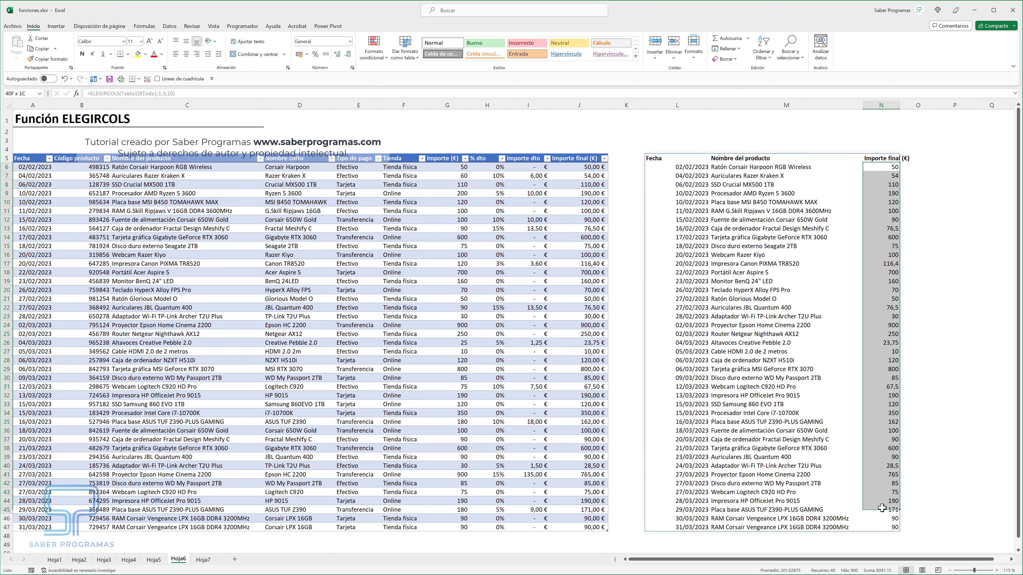
click(299, 54)
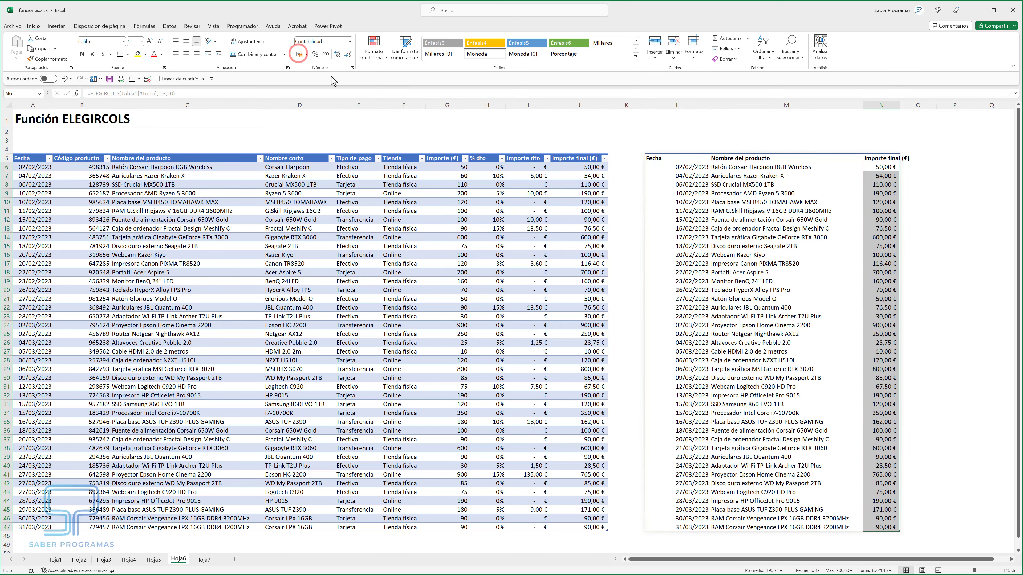
click(950, 203)
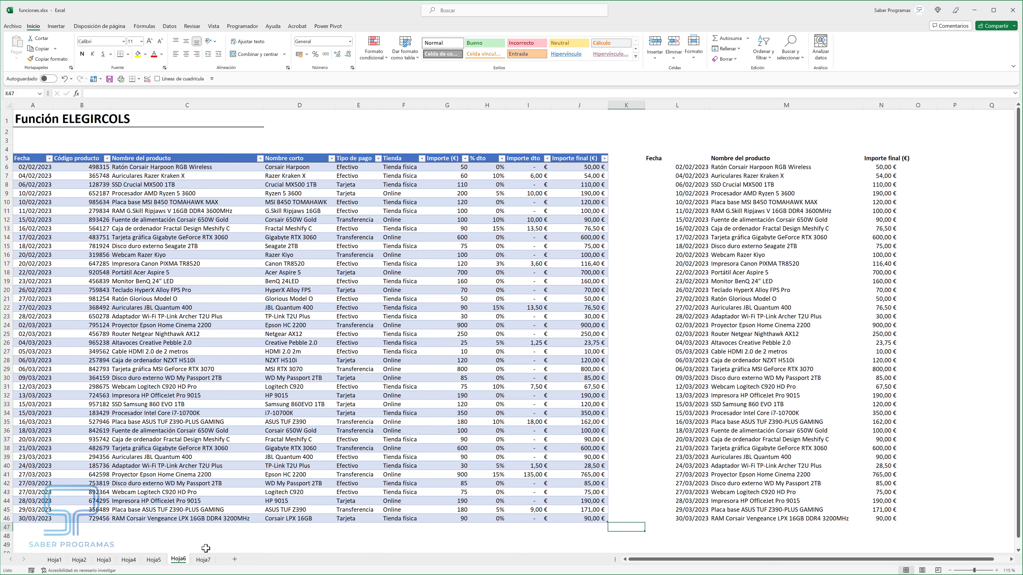
- On Hoja7, enter =ELEGIRCOLS(Tabla1[#Todo];1;3;5;10) in A3 to extract four columns
click(203, 560)
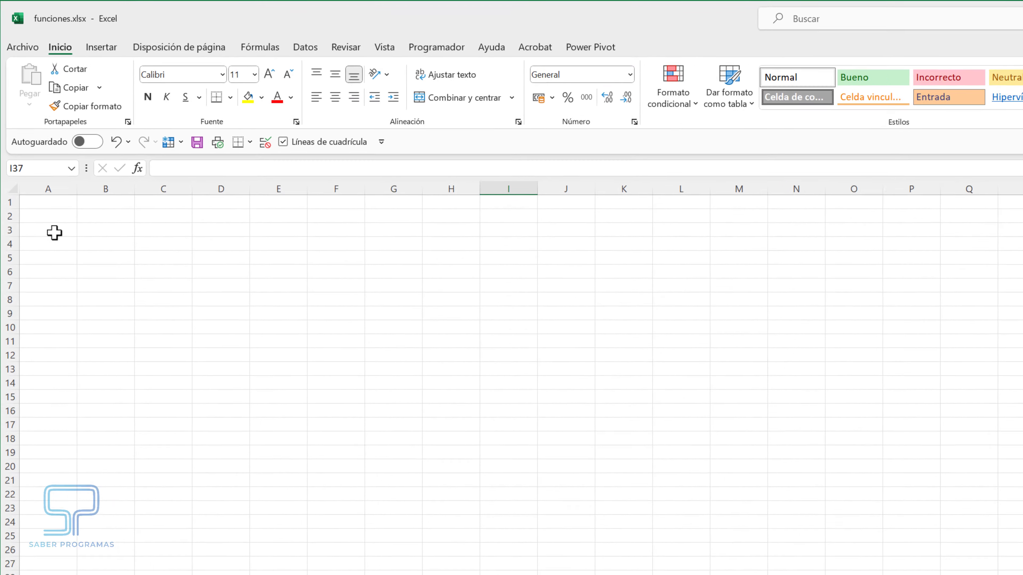
click(55, 232)
text(=)
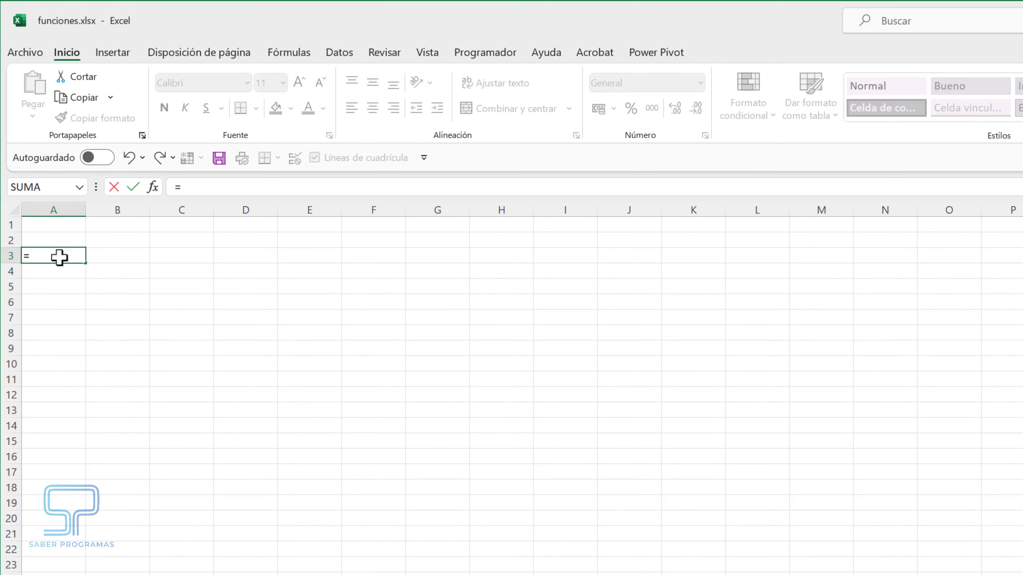
text(ele)
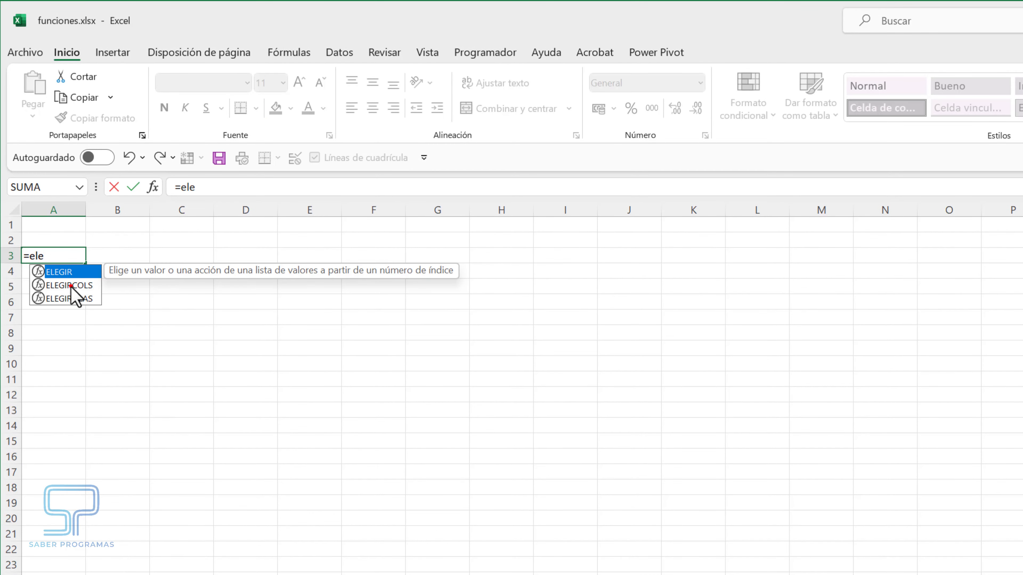
double_click(69, 286)
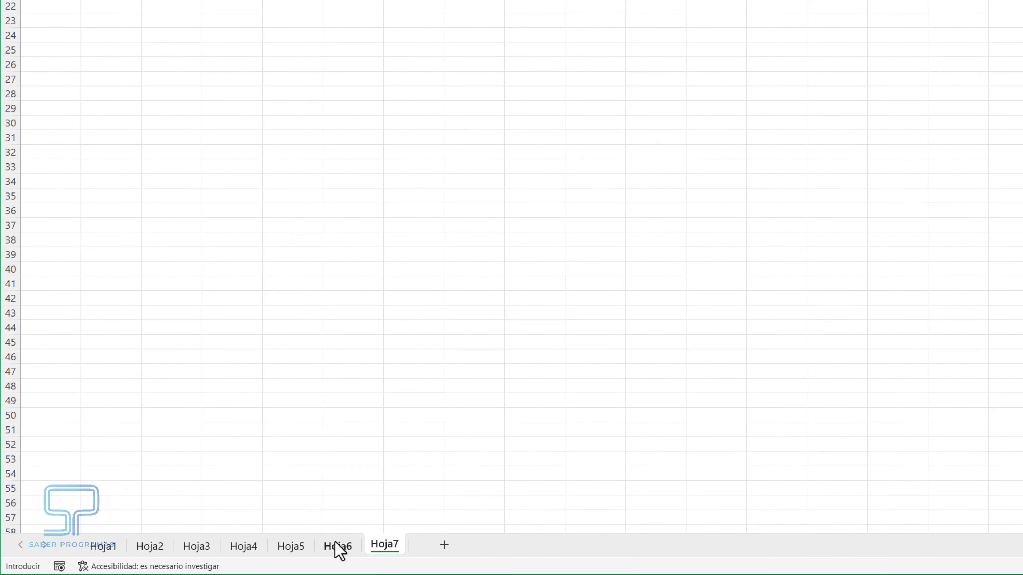
click(305, 549)
drag(59, 10, 704, 522)
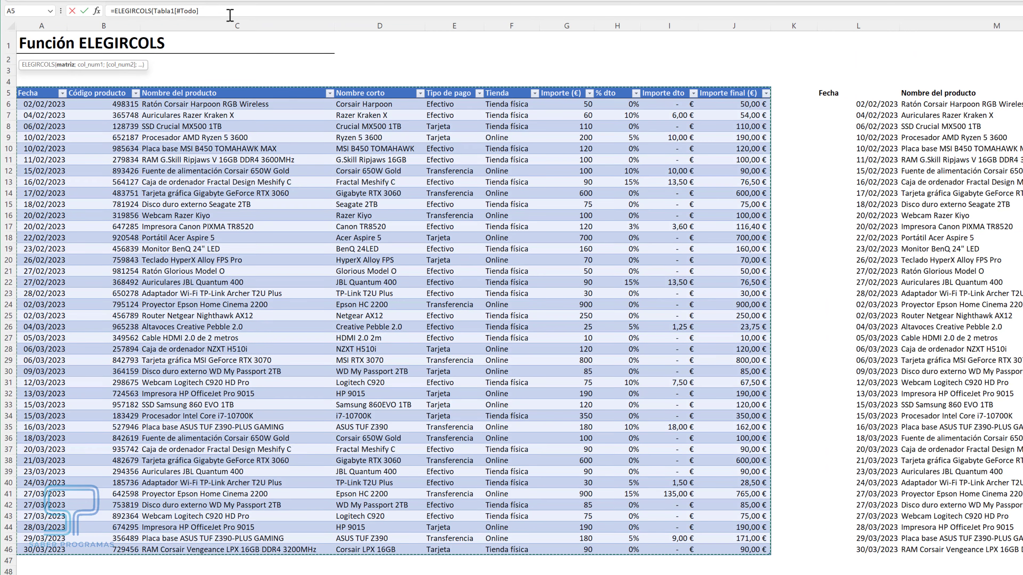
click(222, 11)
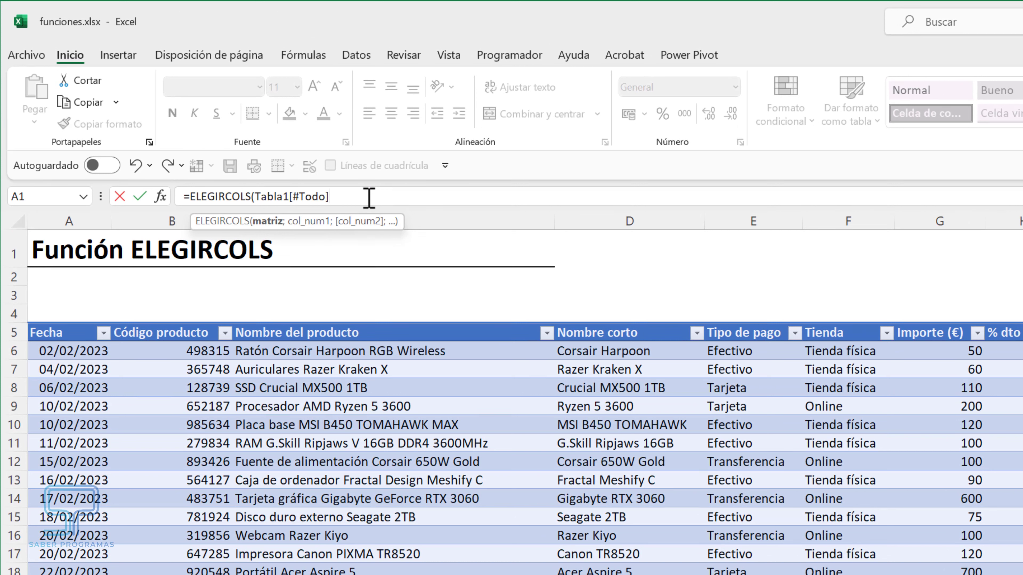
text(;1)
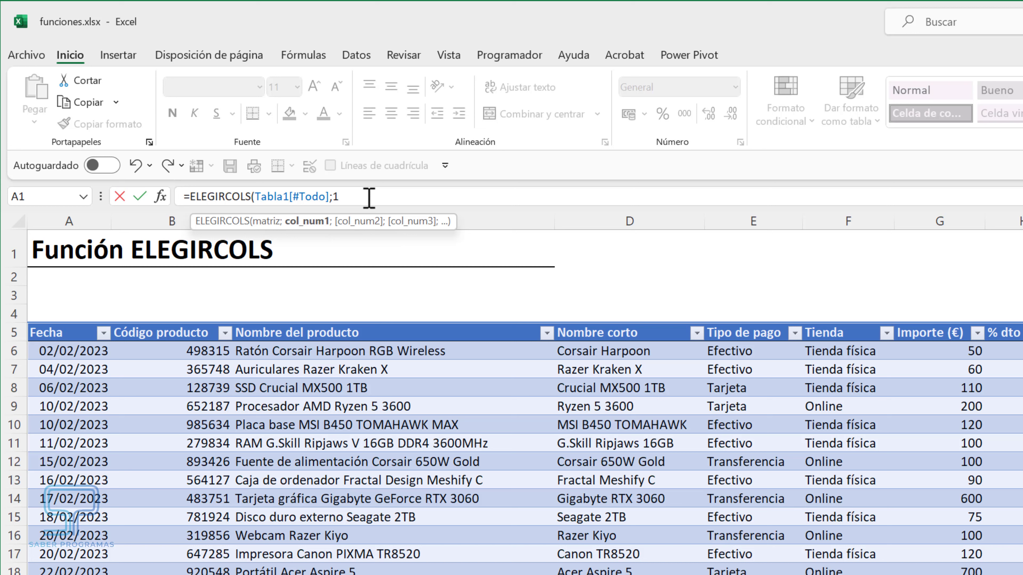
text(;3;5)
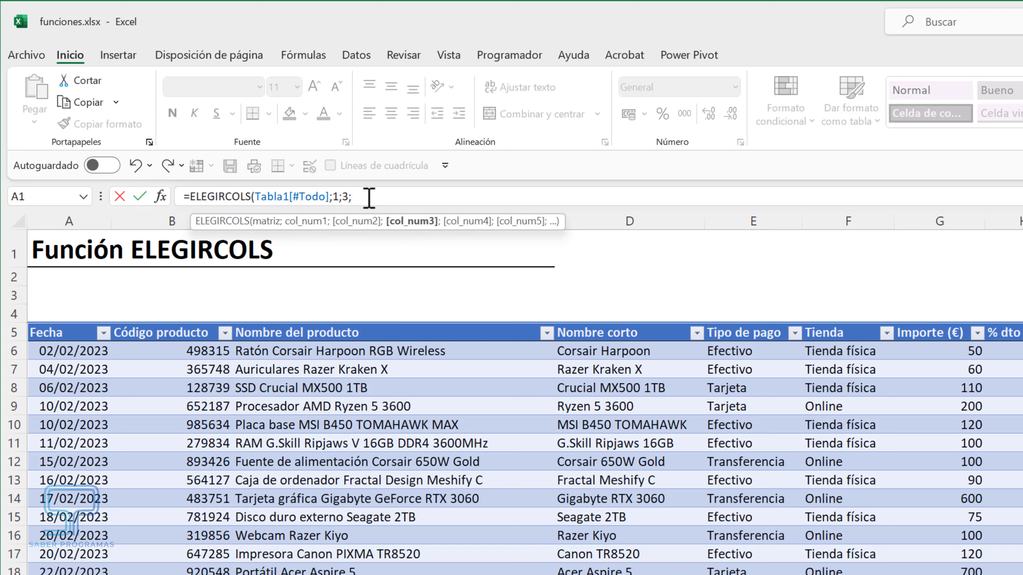
text(;10)
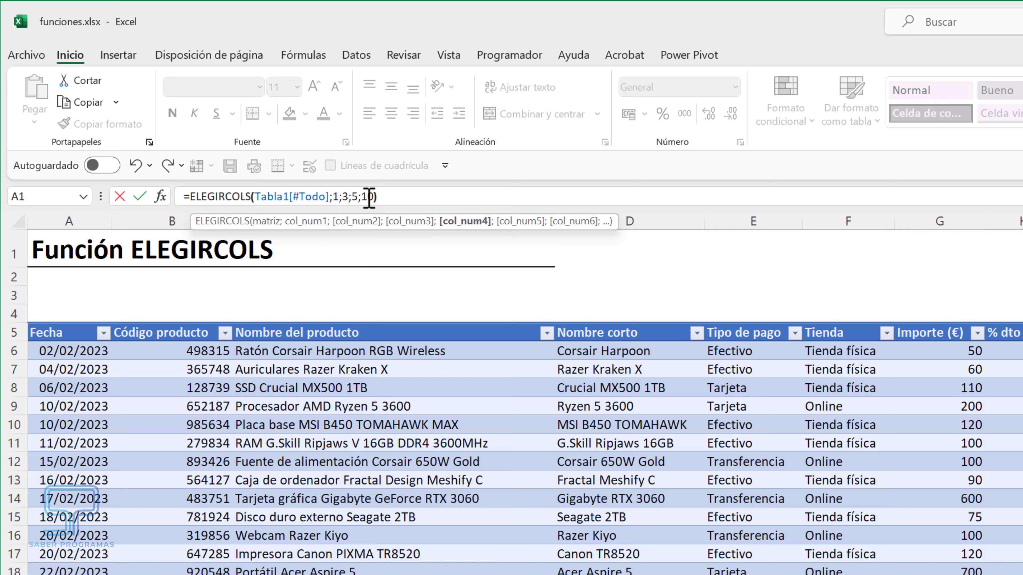
key(Return)
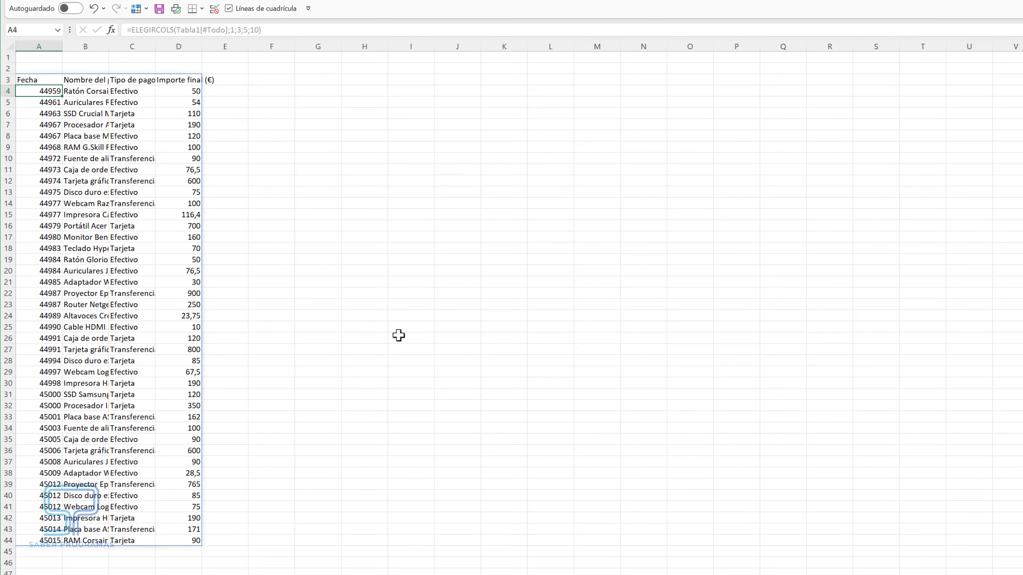
click(400, 337)
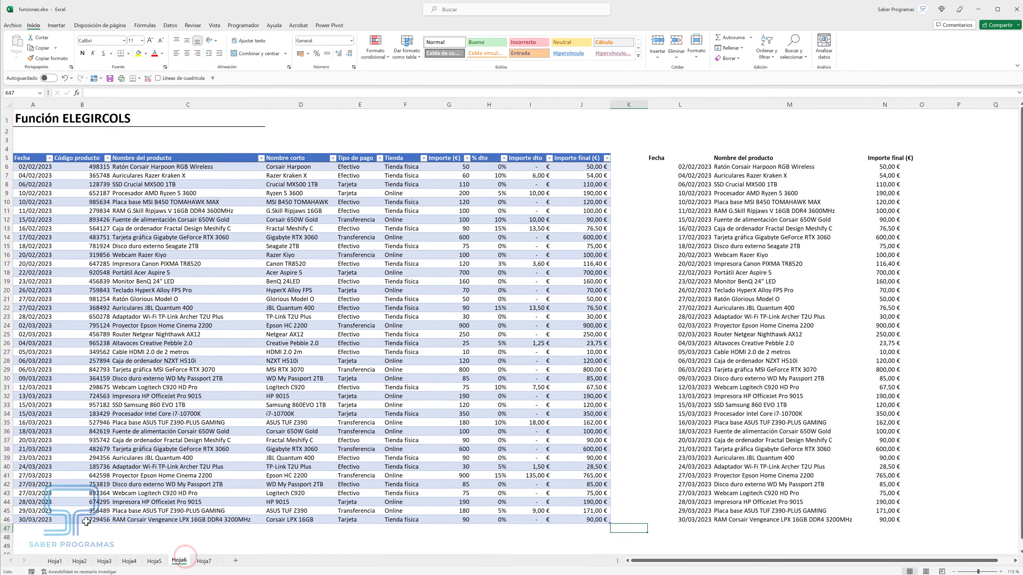
- Add row 47 dated 31/03/2023 to Tabla1 with final amount 1000, then check Hoja7's extract
mouse_move(32, 518)
mouse_down()
mouse_move(569, 519)
mouse_move(602, 531)
mouse_up()
click(598, 527)
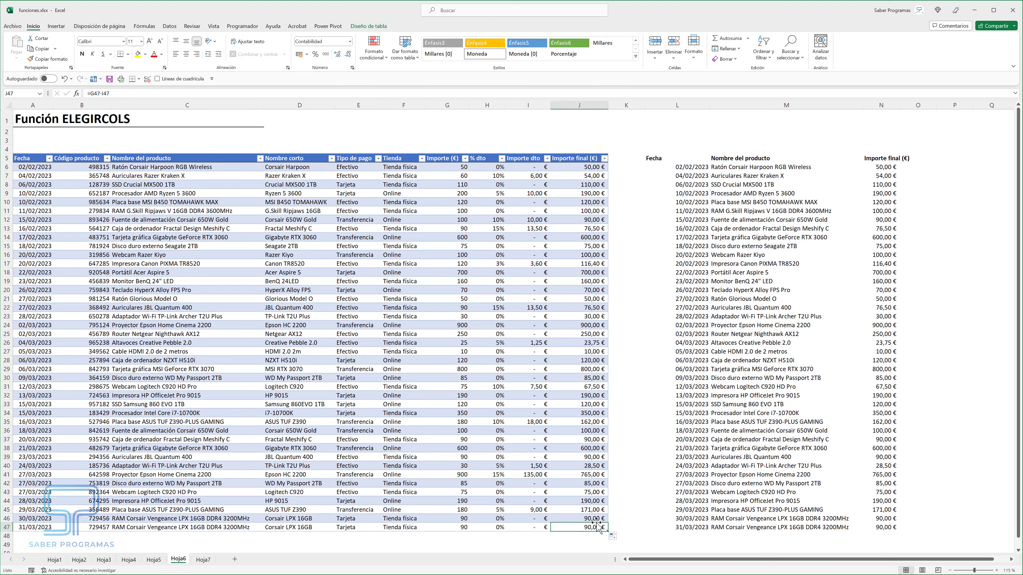
text(1000)
key(Return)
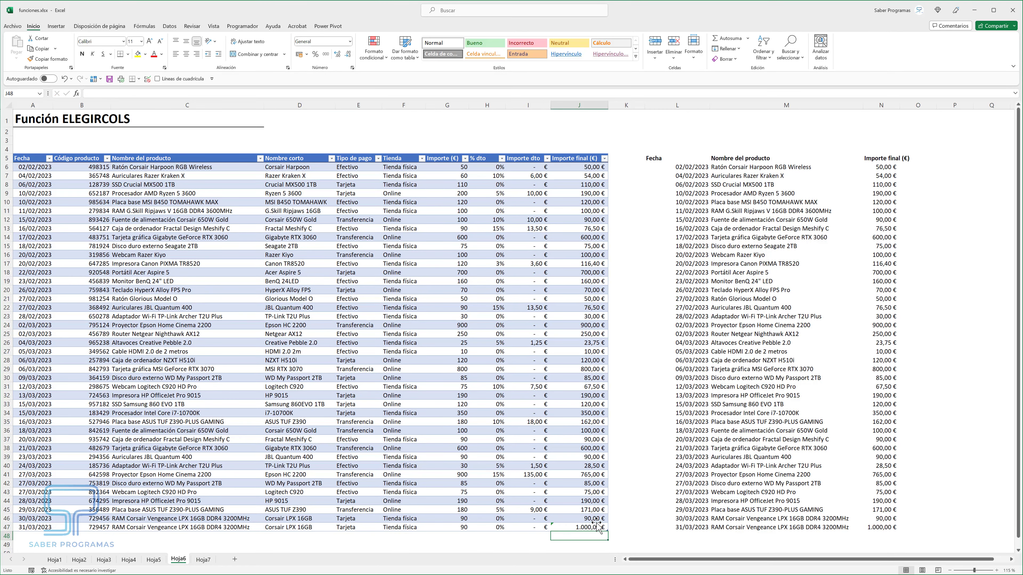
click(203, 560)
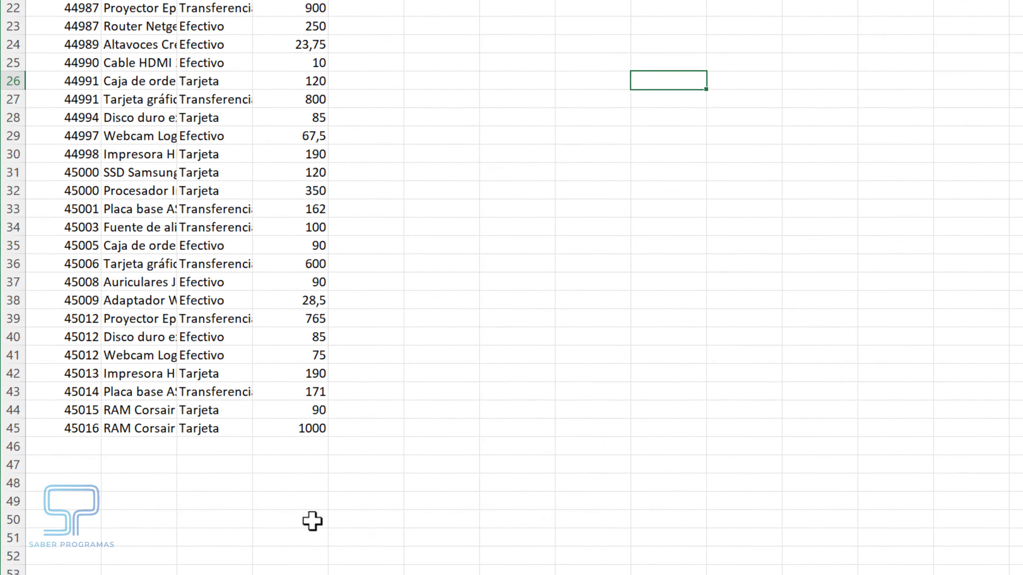
click(215, 479)
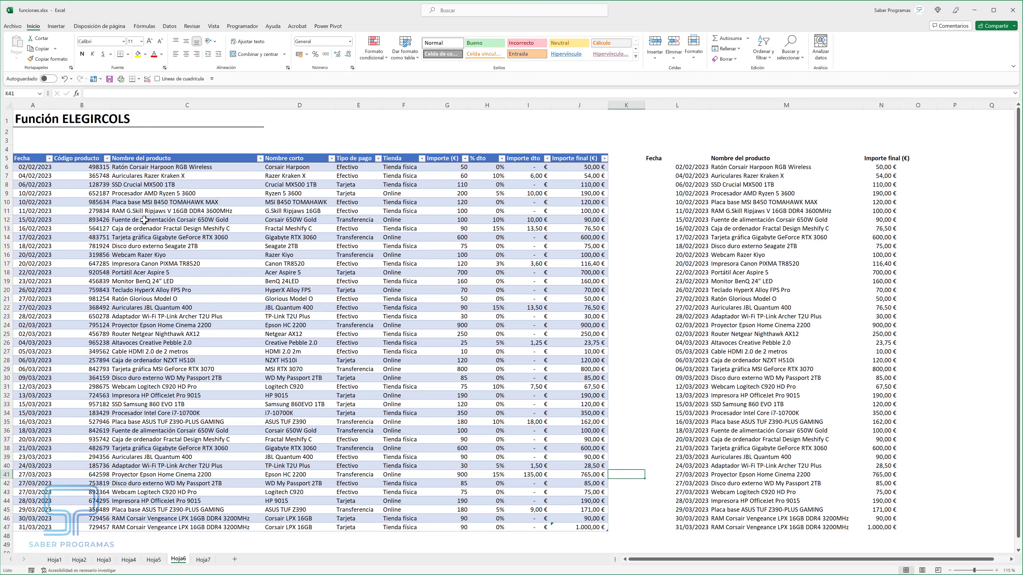
- Create a blank workbook and begin an ELEGIRCOLS formula in cell A3
click(12, 26)
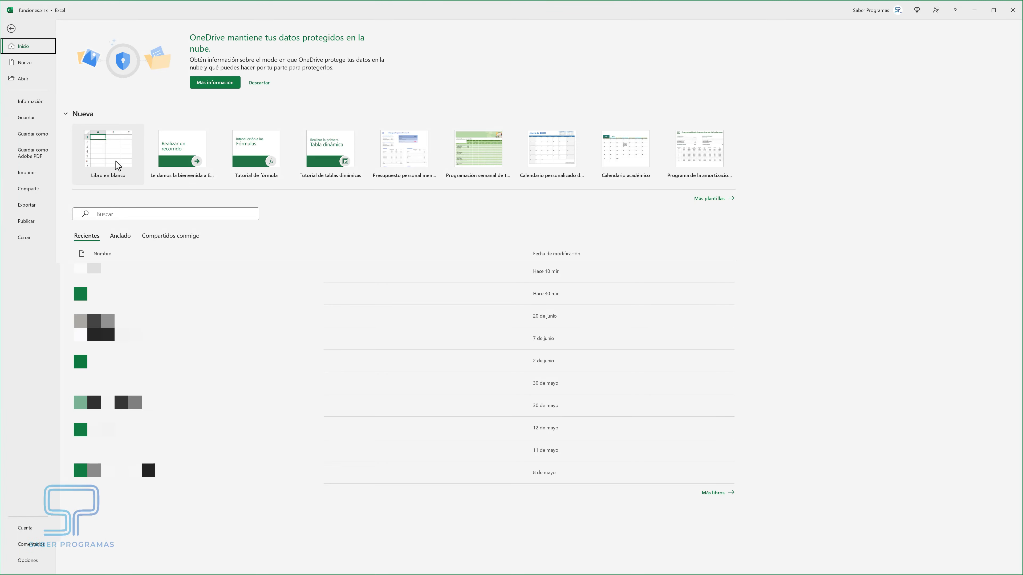
click(118, 166)
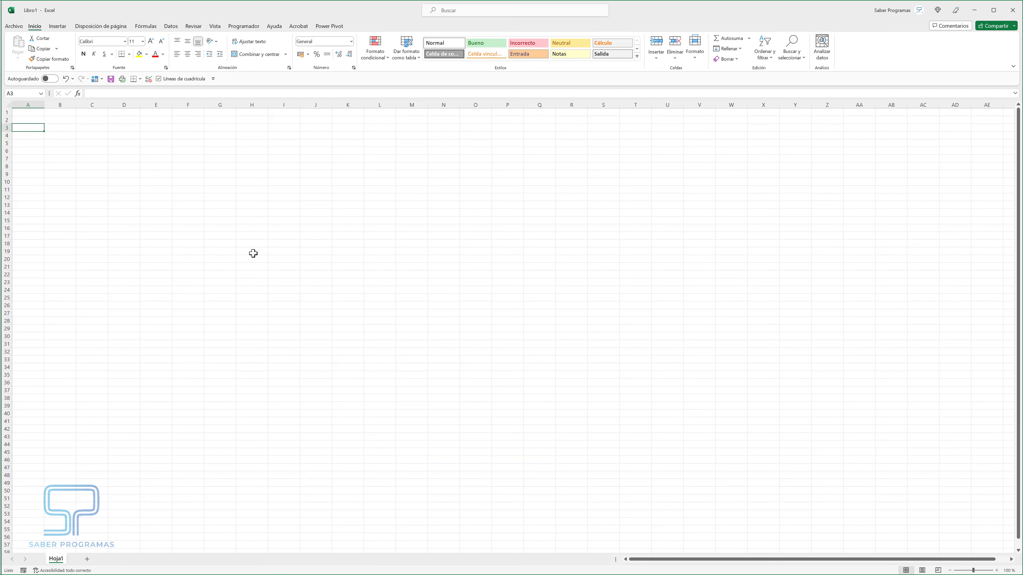
text(=ele)
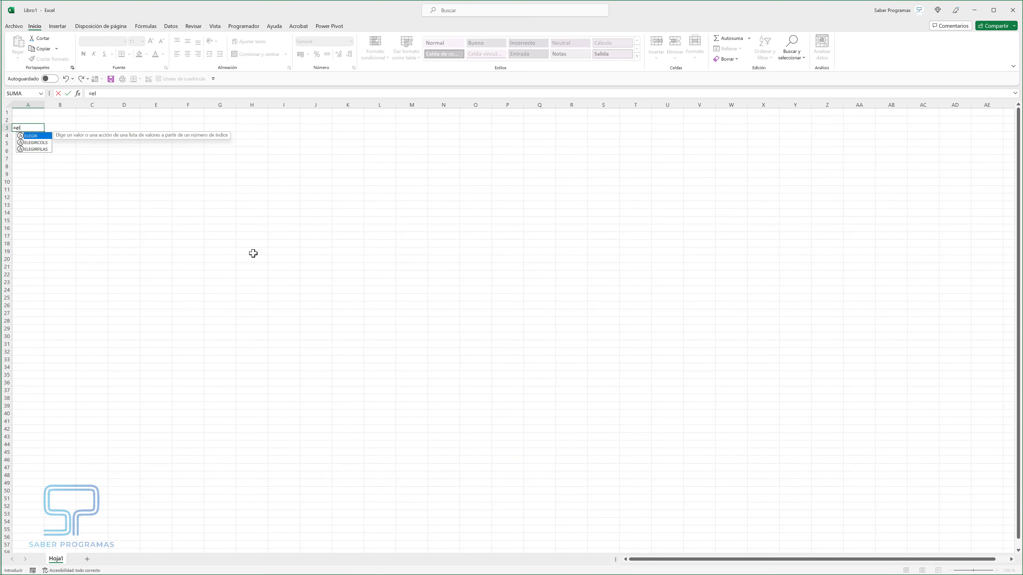
double_click(43, 142)
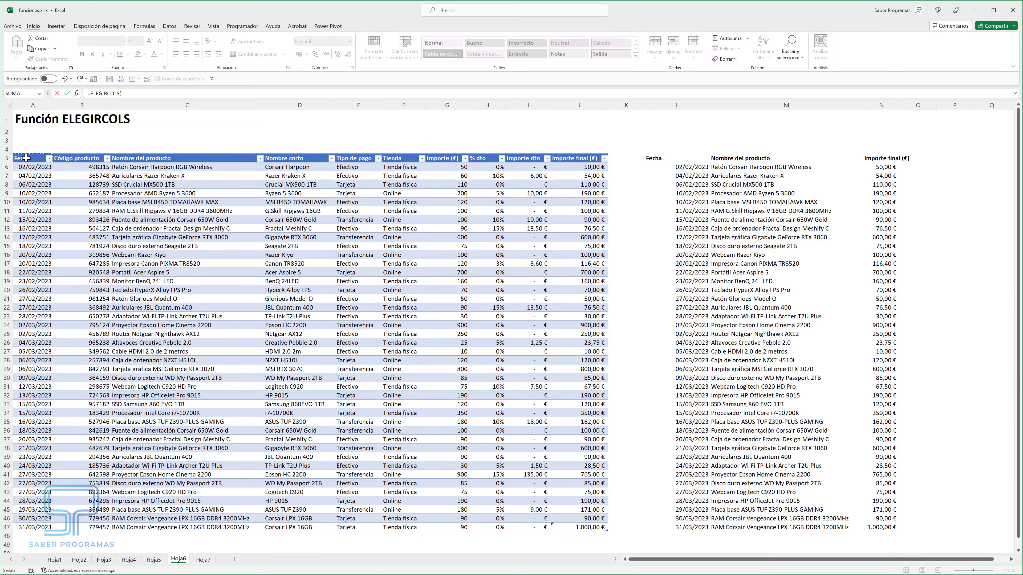
- Point the formula at Tabla1 in funciones.xlsx with columns 1;3;5;10 and commit it
drag(26, 159, 582, 527)
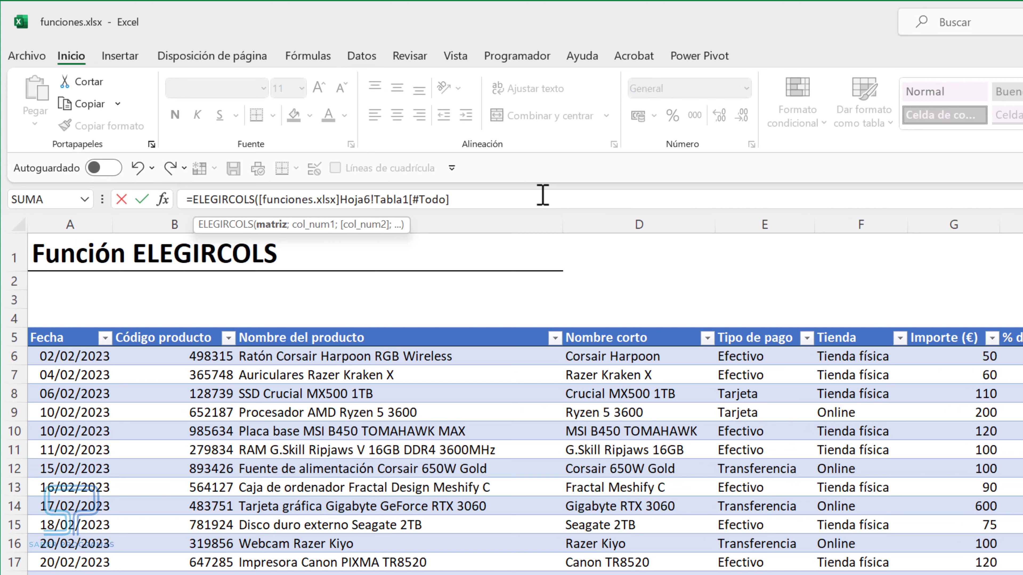
text(;1)
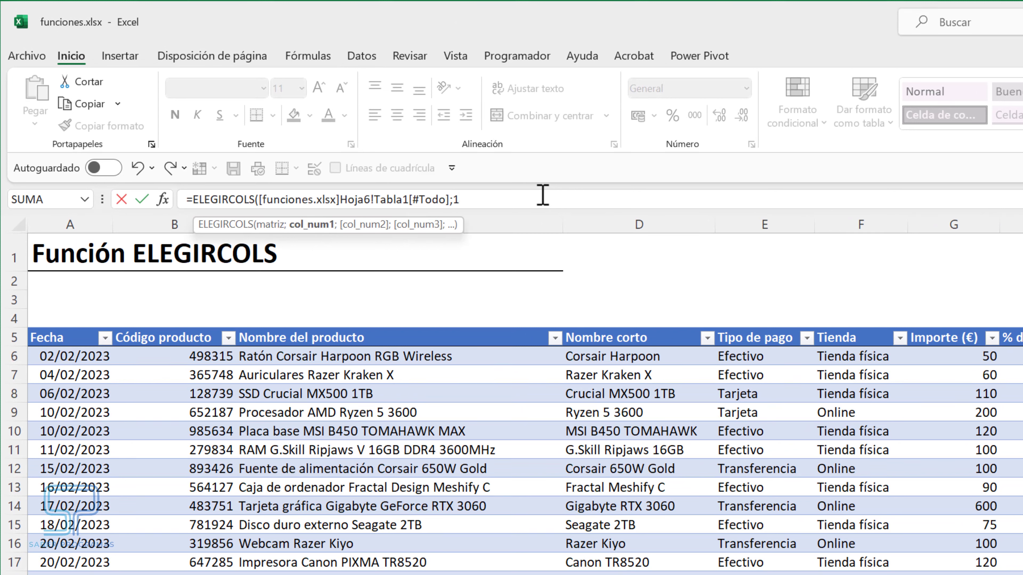
text(;3;5)
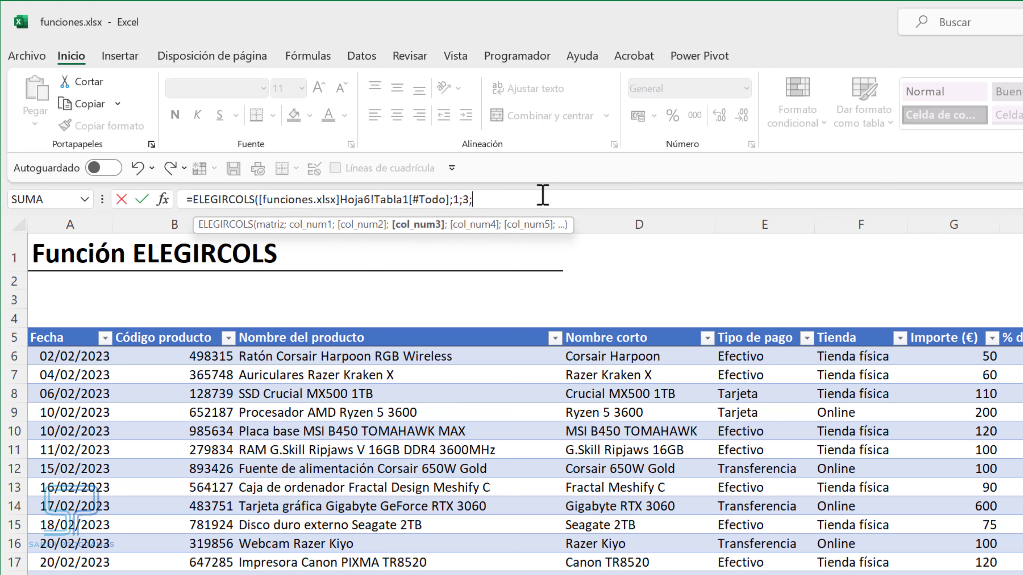
text(;10)
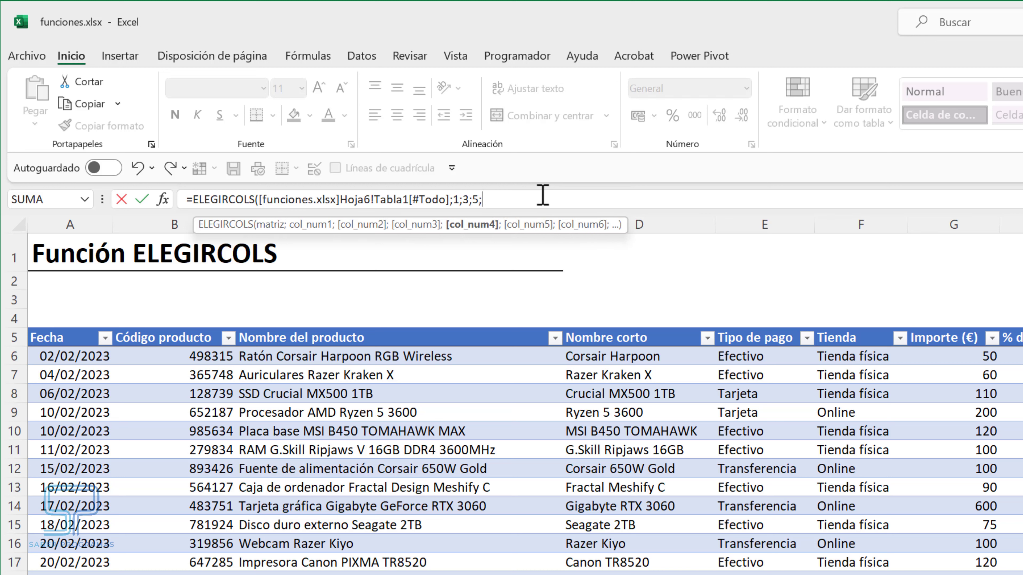
text())
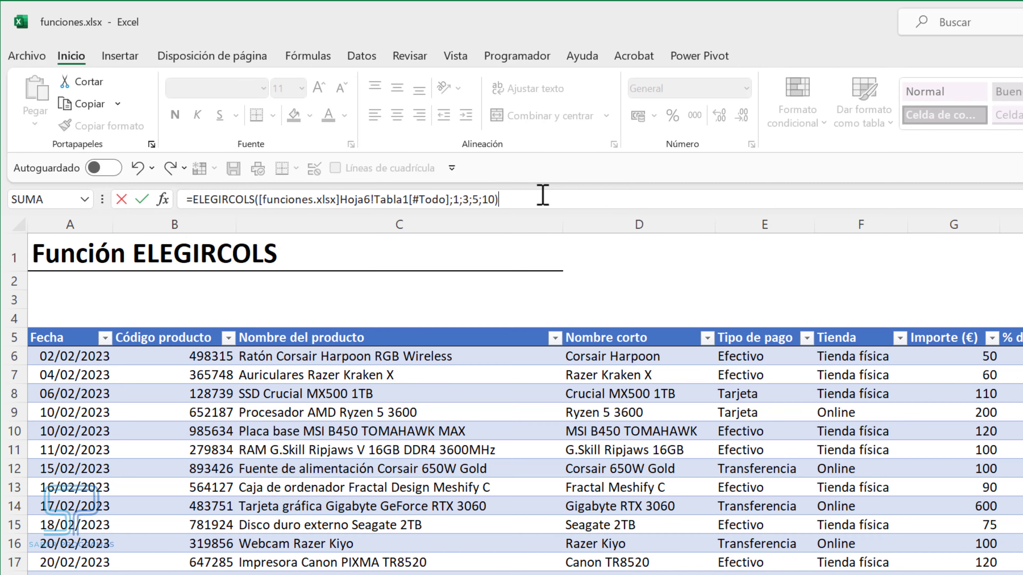
key(Return)
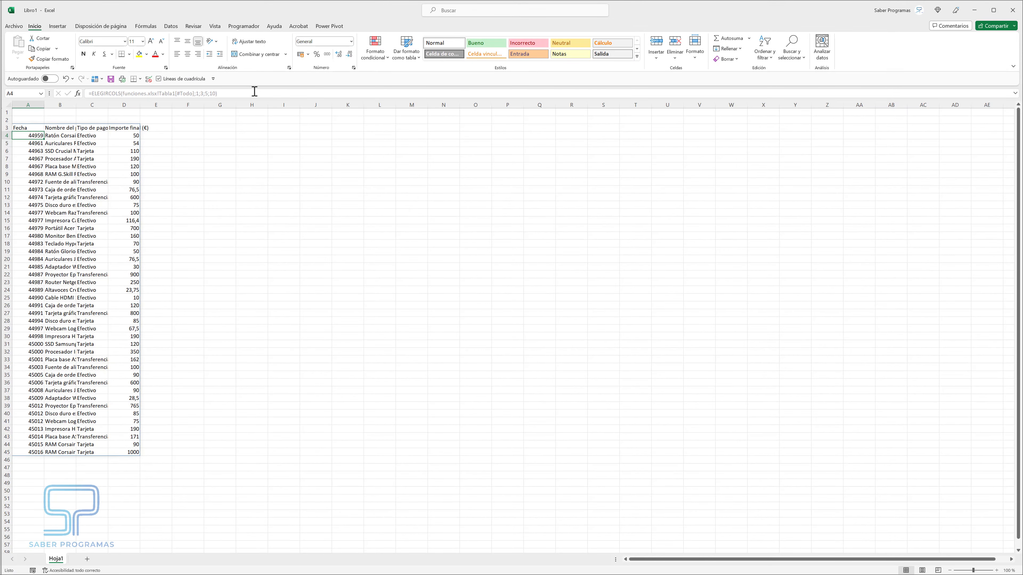
- Save the new workbook as Libro1.xlsx on the Escritorio, then return to funciones.xlsx
click(220, 294)
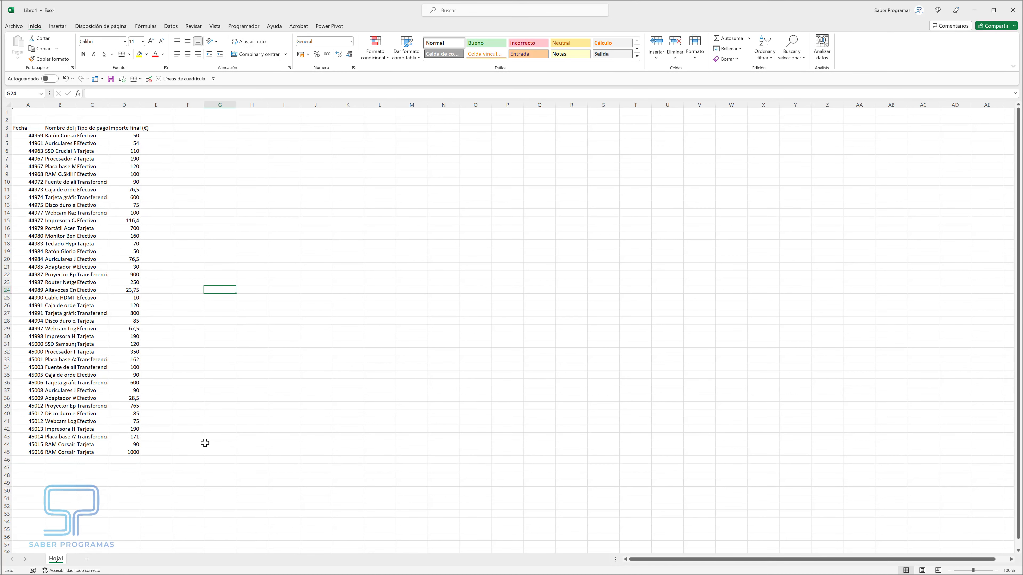
click(15, 27)
click(34, 133)
click(253, 96)
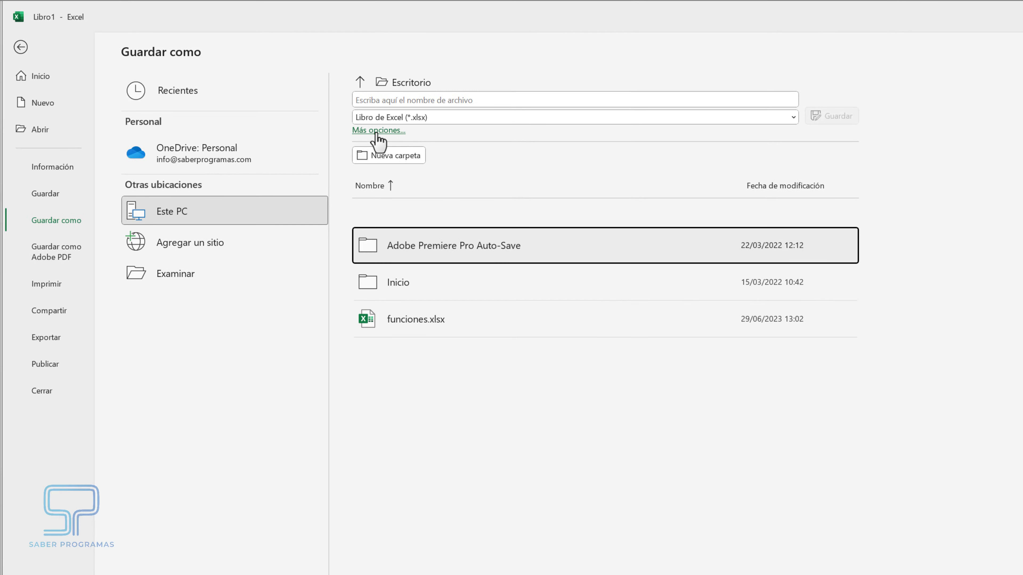
click(377, 131)
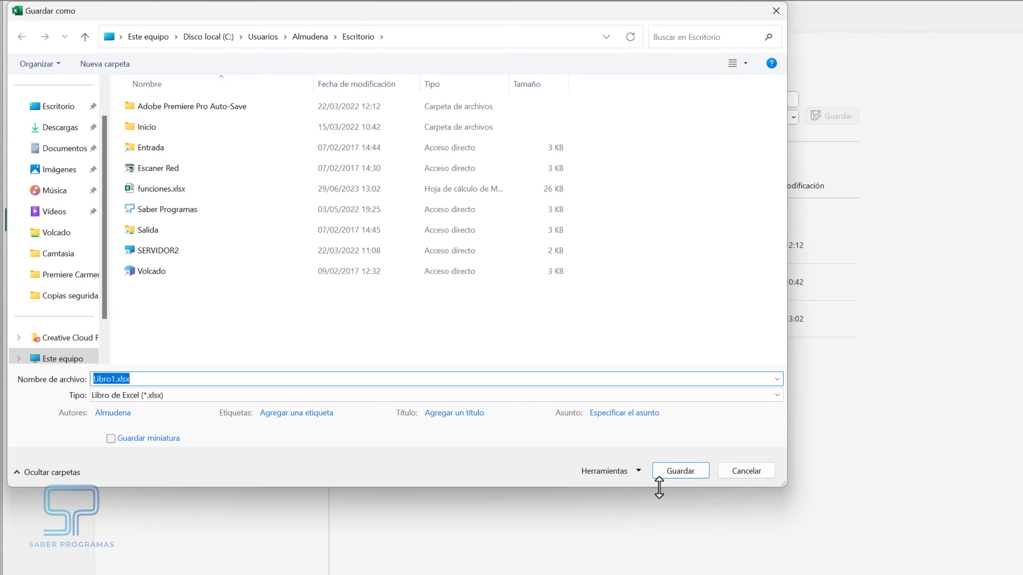
click(679, 479)
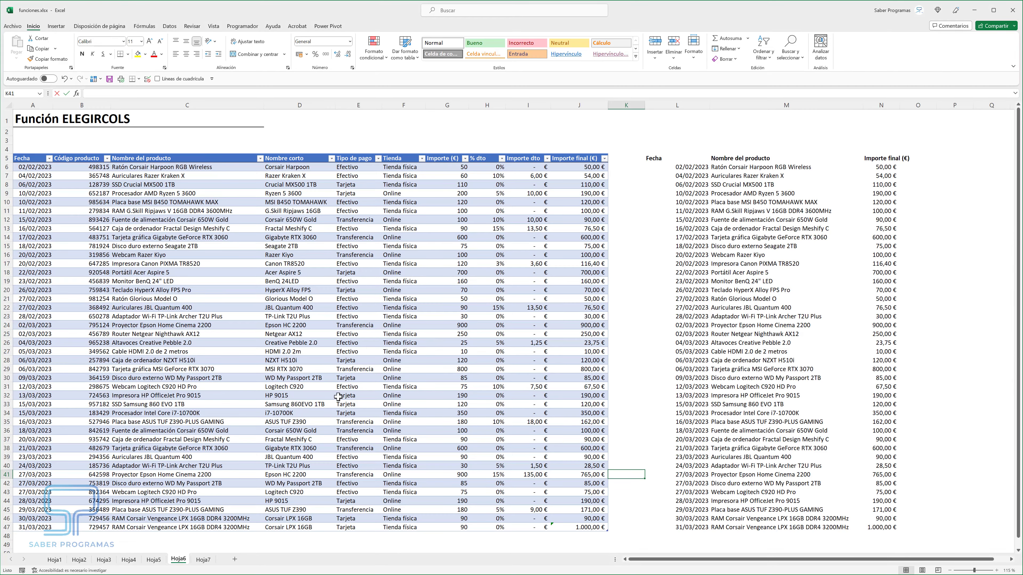
scroll(337, 397, down, 1)
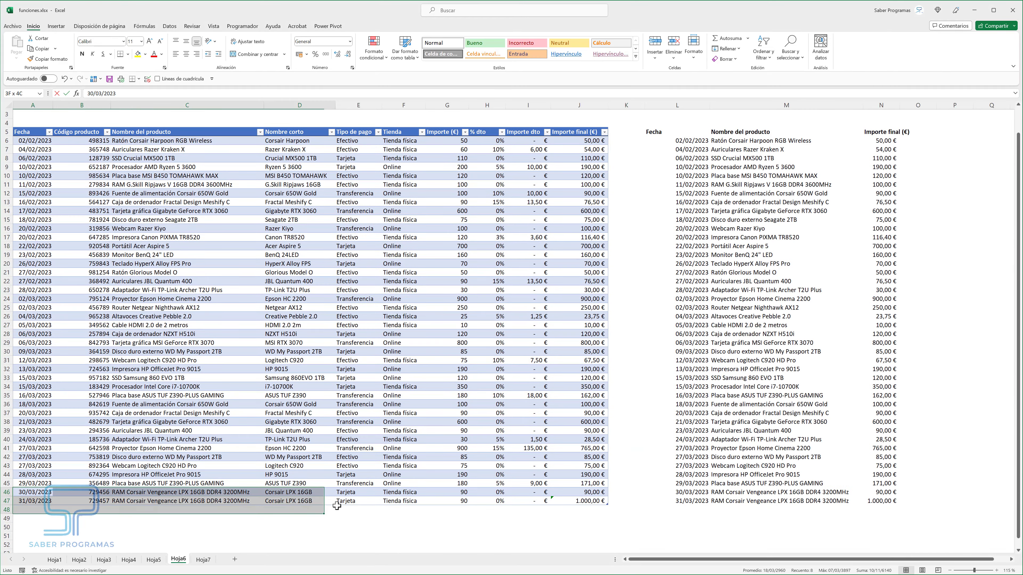
- Fill three April 2023 rows into Tabla1 from rows 46–47, then check both extracts on Hoja7
mouse_move(24, 492)
mouse_down()
mouse_move(592, 503)
mouse_move(604, 531)
mouse_up()
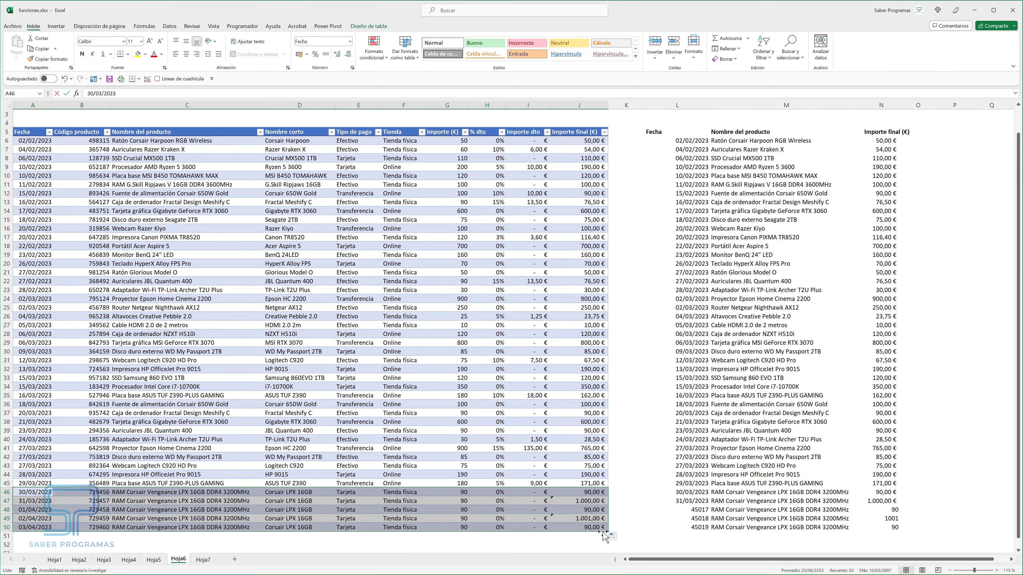
click(646, 529)
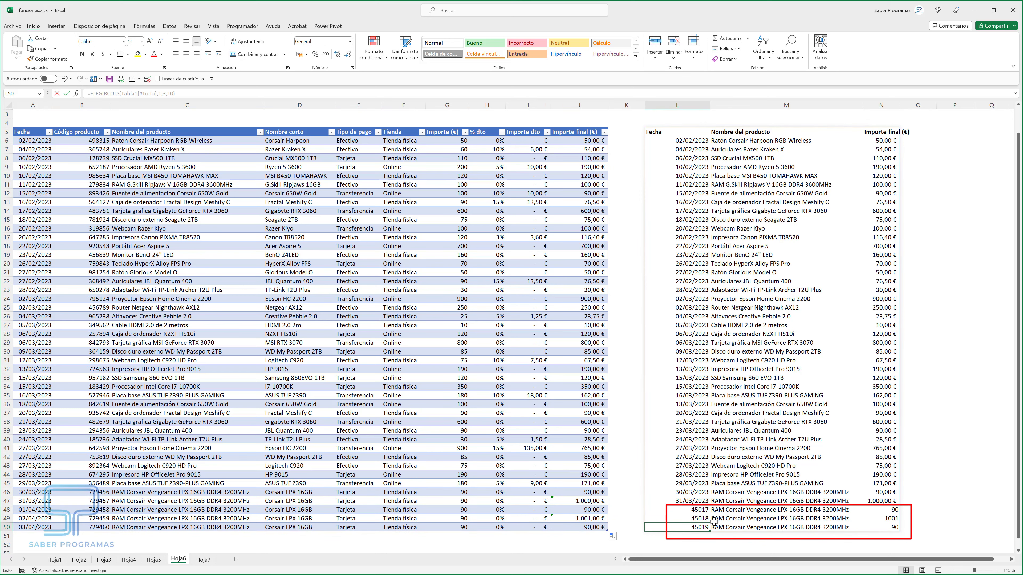
click(203, 559)
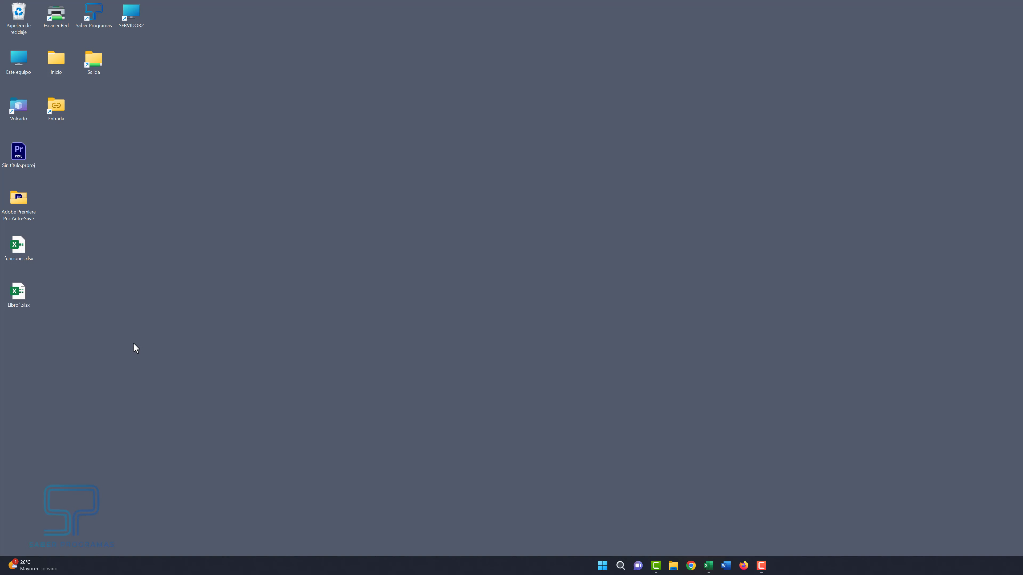
- Open Libro1.xlsx from the desktop and confirm its extract now shows the three April rows
double_click(19, 293)
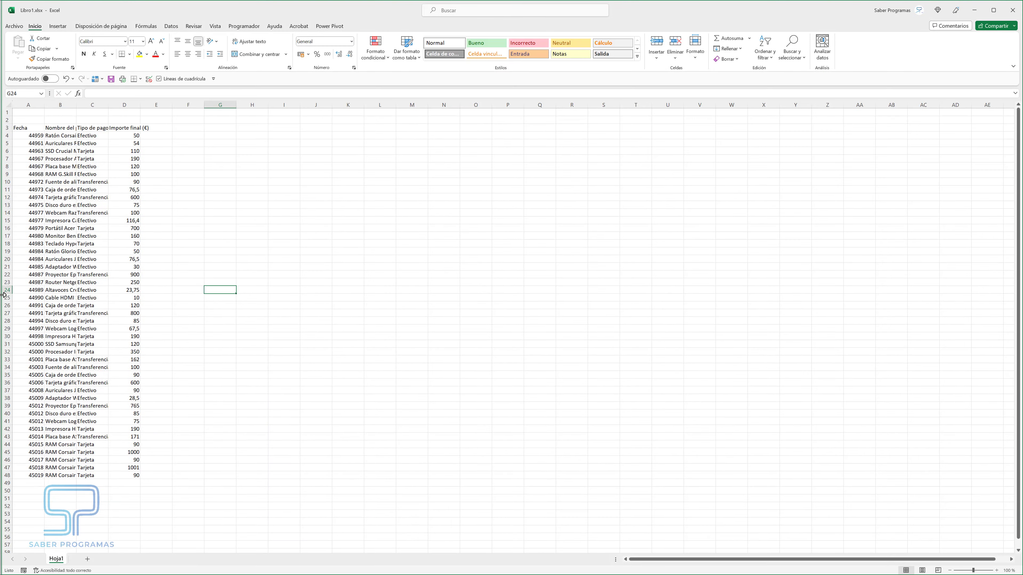
click(147, 499)
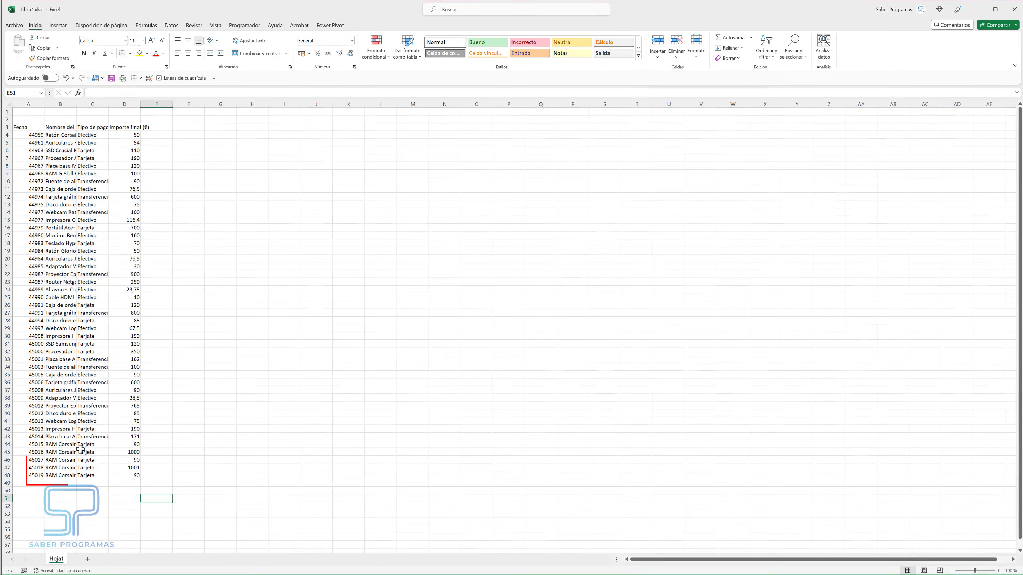